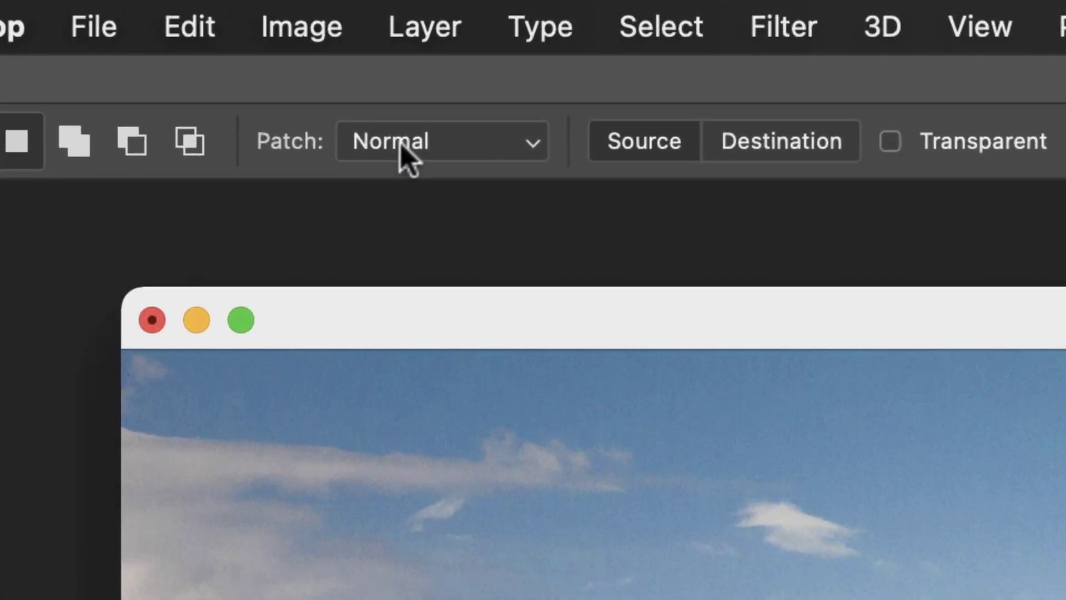
pyautogui.click(401, 145)
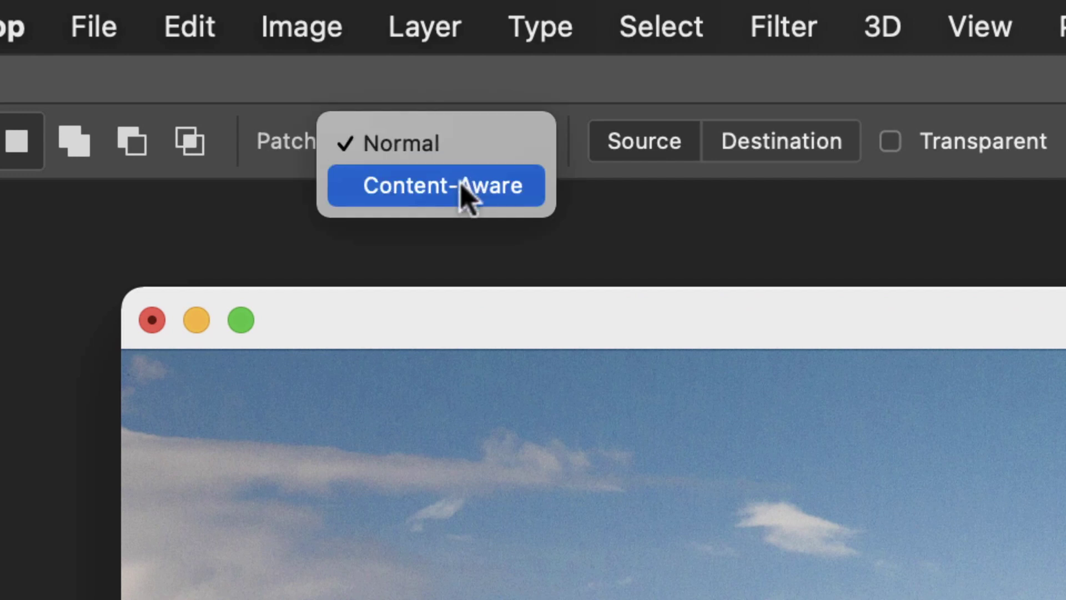
pyautogui.click(458, 146)
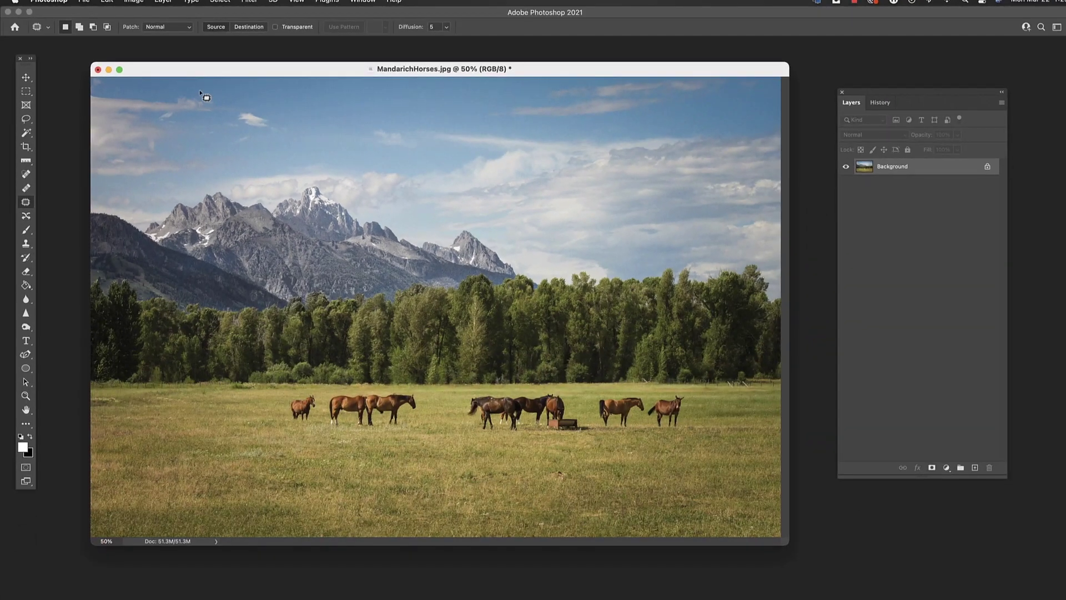
# Nudge the photo window up, show it full-screen on grey, and zoom and pan onto the horses.
pyautogui.moveTo(207, 71); pyautogui.dragTo(197, 67)
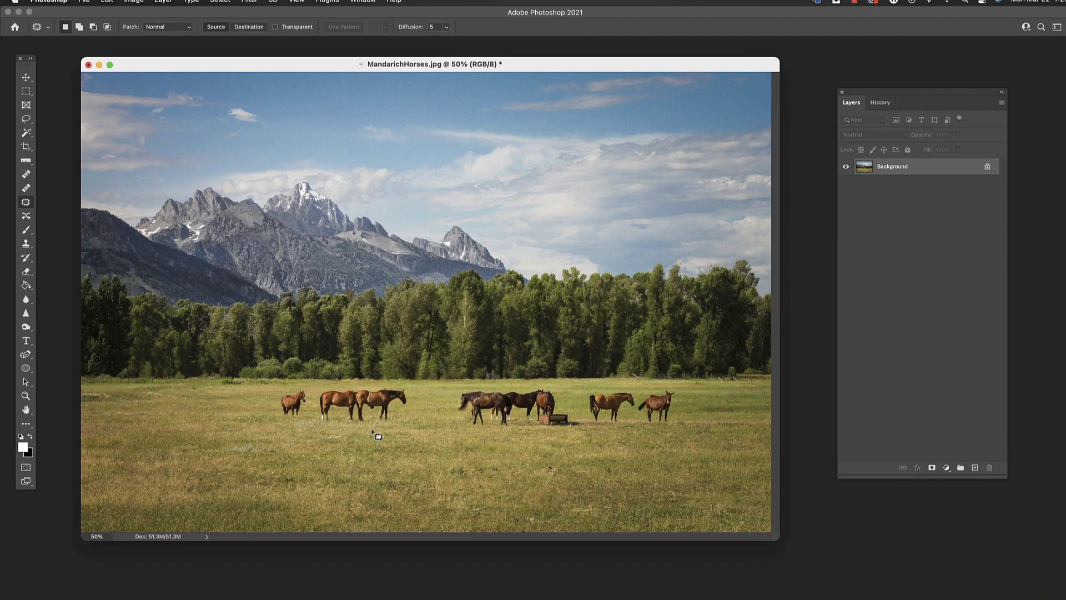
pyautogui.press('f')
pyautogui.press('z')
pyautogui.click(422, 431)
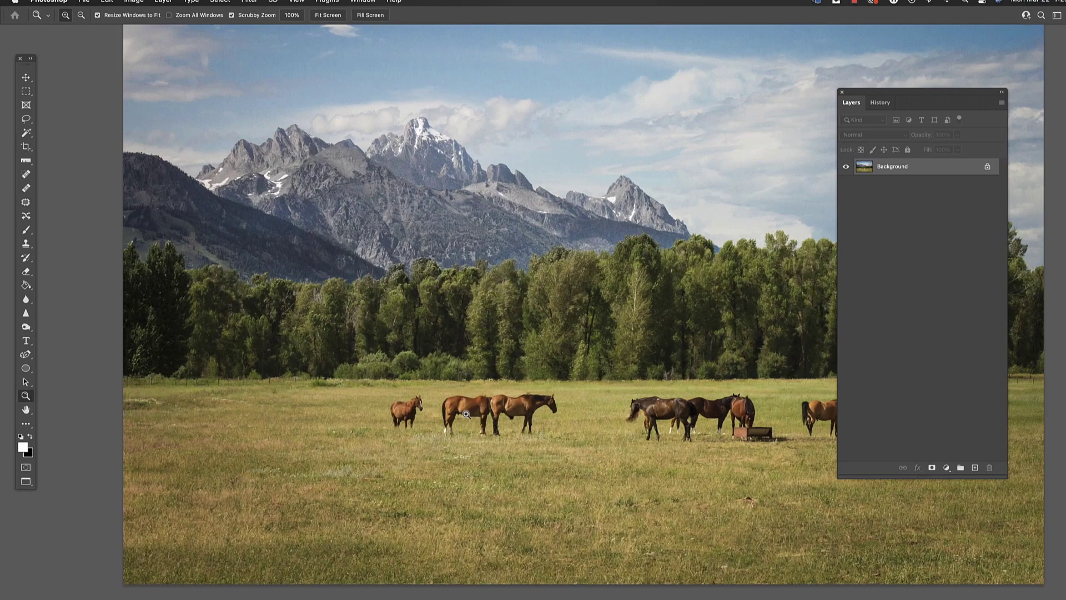
pyautogui.moveTo(534, 358); pyautogui.dragTo(379, 337)
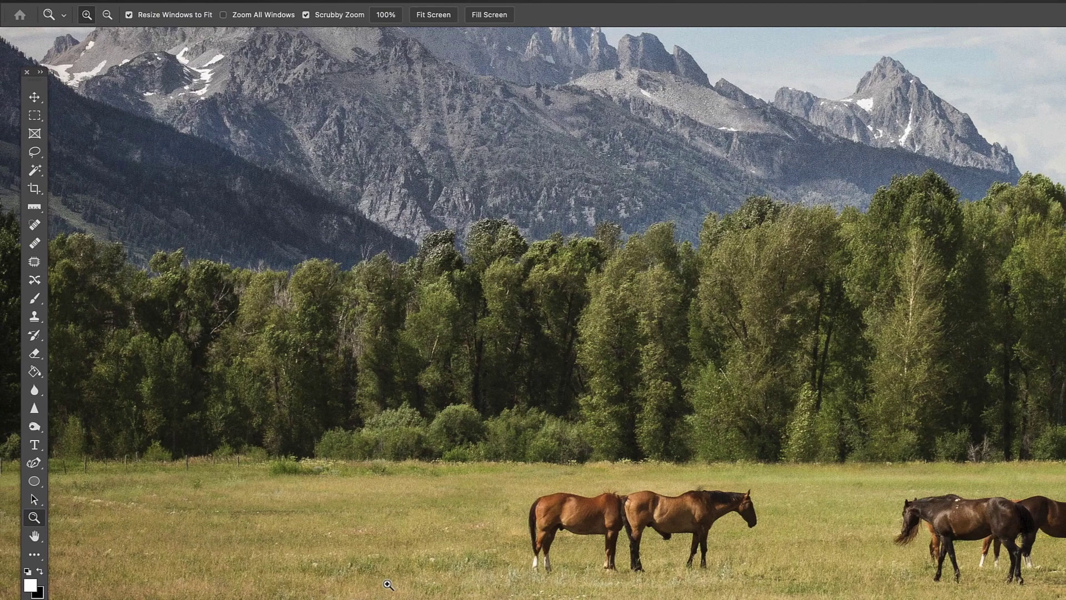
pyautogui.click(34, 317)
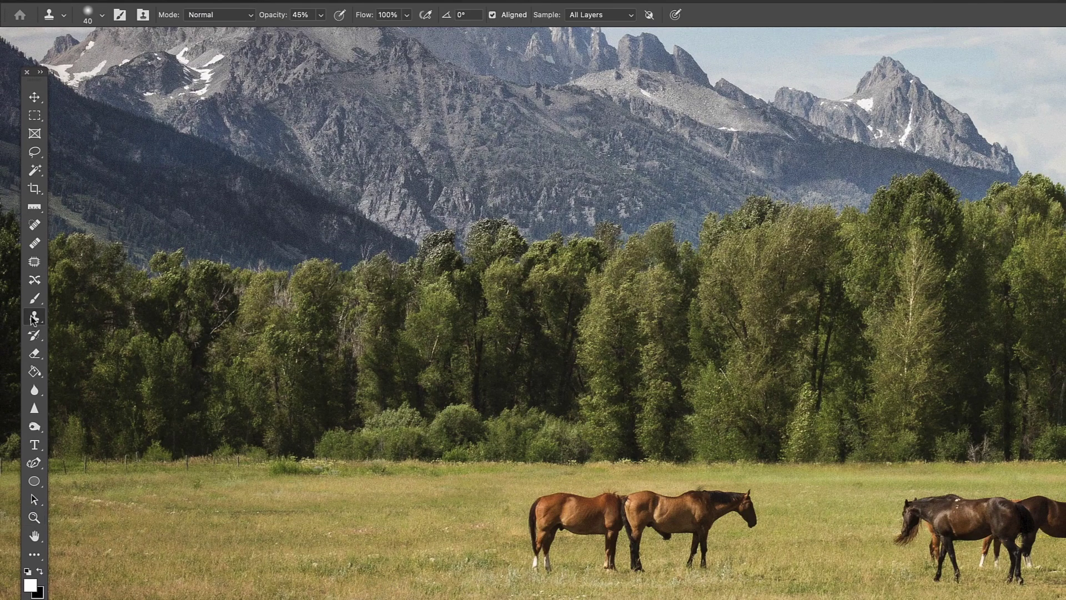
pyautogui.rightClick(32, 319)
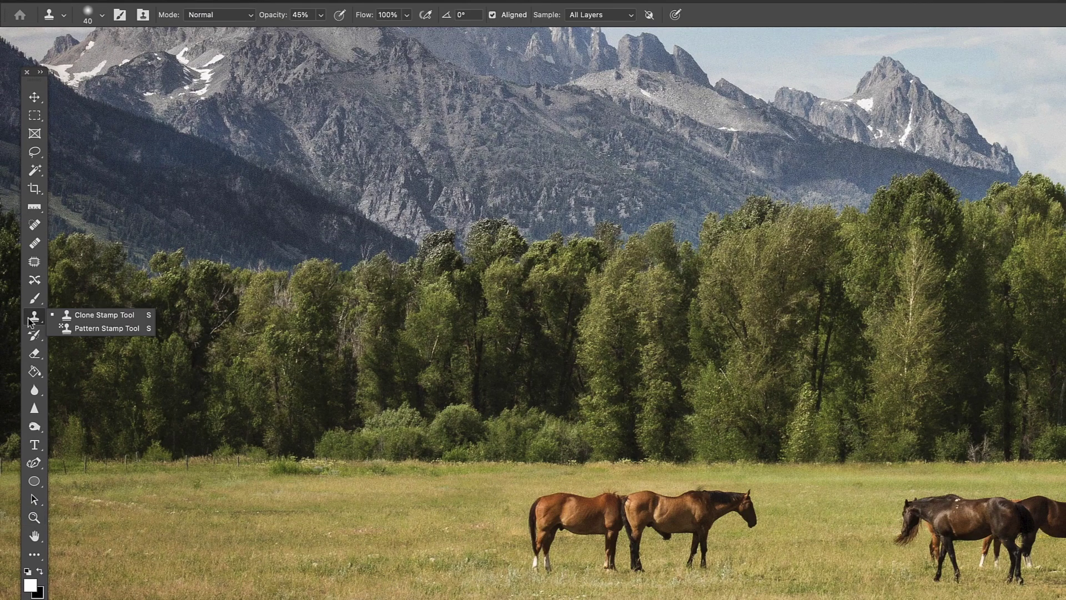
pyautogui.click(88, 316)
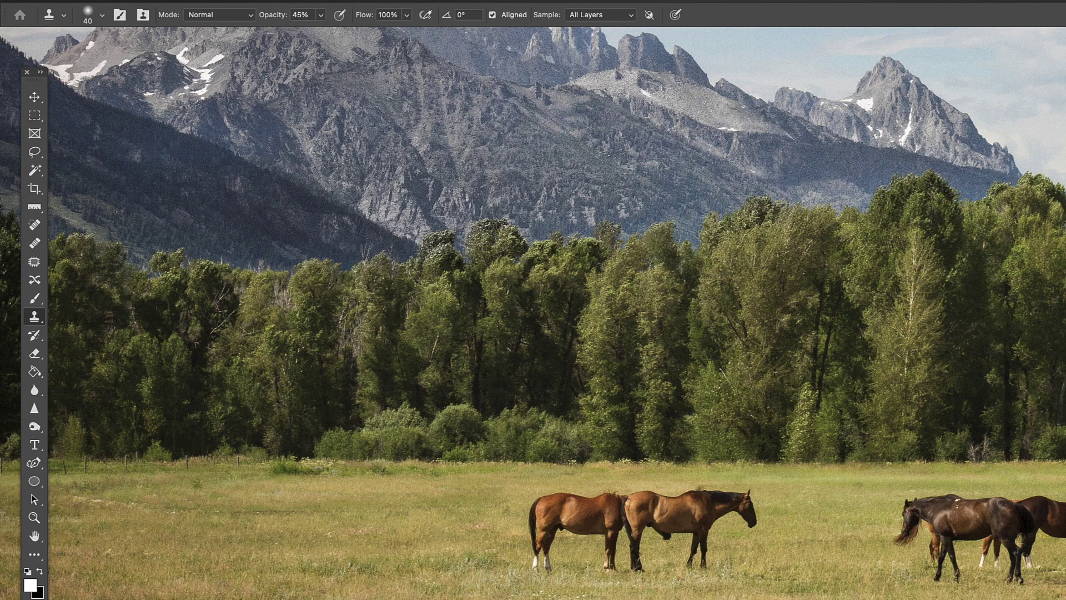
# Zoom out and patch the two left horses away using grass from the left.
pyautogui.press('z')
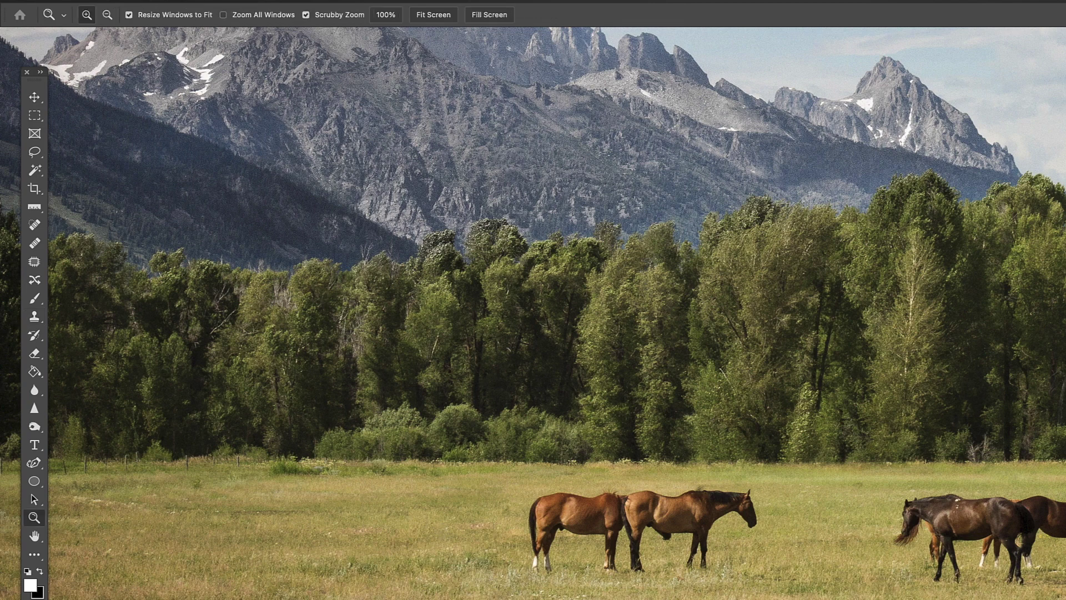
pyautogui.scroll(-5, 423, 494)
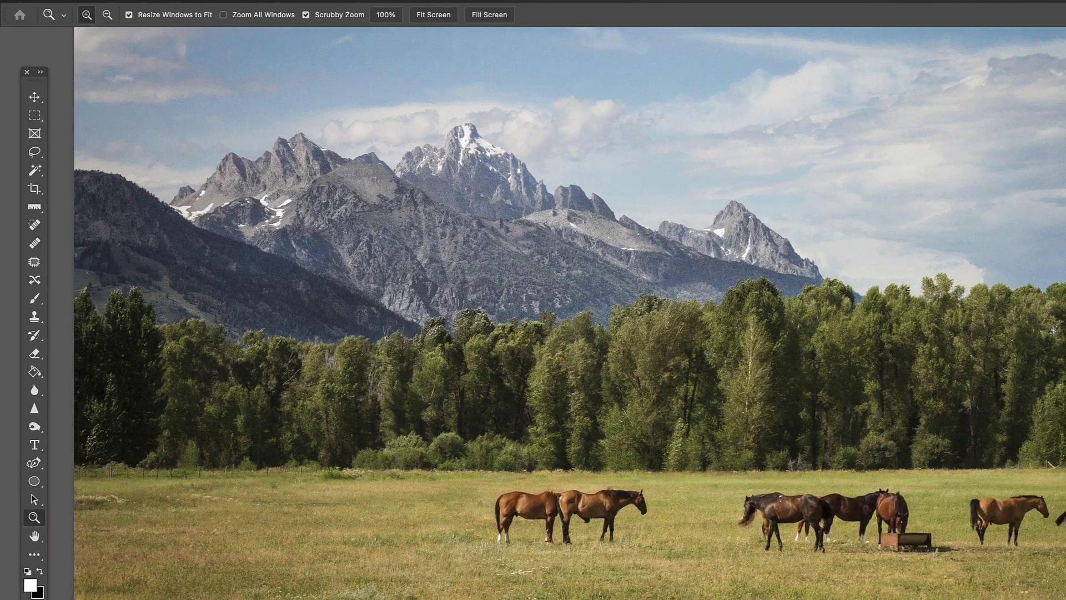
pyautogui.click(36, 265)
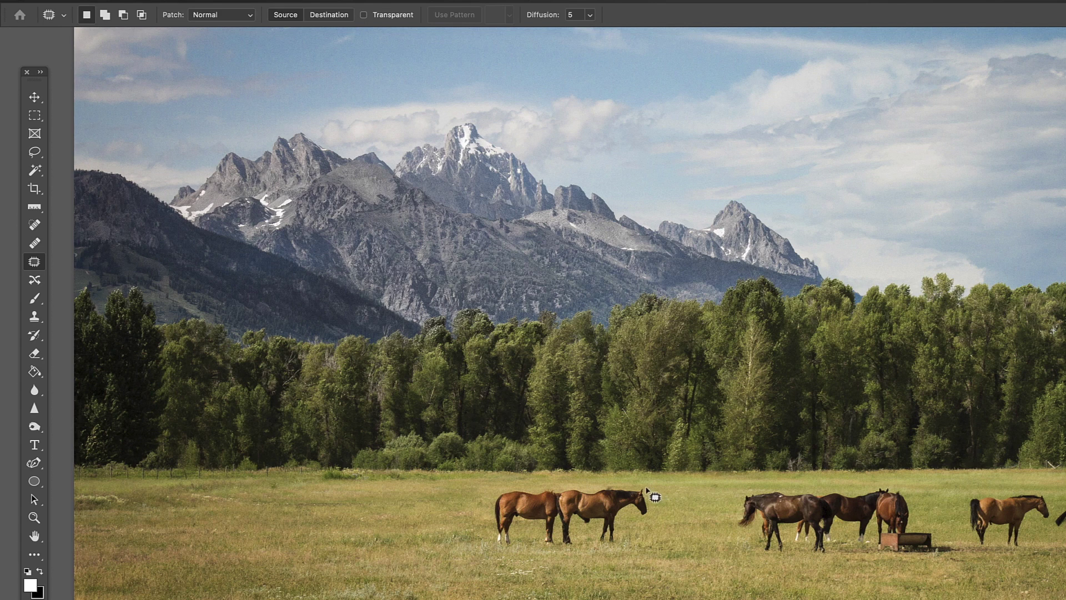
pyautogui.moveTo(647, 486)
pyautogui.mouseDown()
pyautogui.moveTo(506, 483)
pyautogui.moveTo(478, 508)
pyautogui.moveTo(489, 557)
pyautogui.moveTo(618, 557)
pyautogui.moveTo(660, 511)
pyautogui.moveTo(647, 487)
pyautogui.mouseUp()
pyautogui.moveTo(611, 523); pyautogui.dragTo(433, 528)
pyautogui.hotkey('ctrl', 'd')
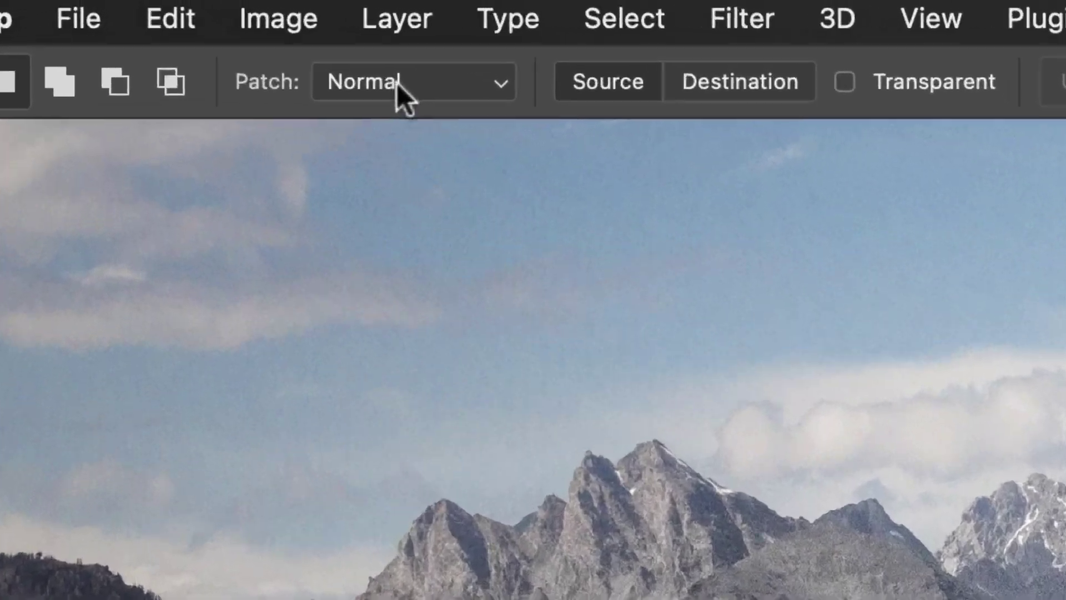
# Try Content-Aware patch mode, then set the Patch mode back to Normal.
pyautogui.click(212, 15)
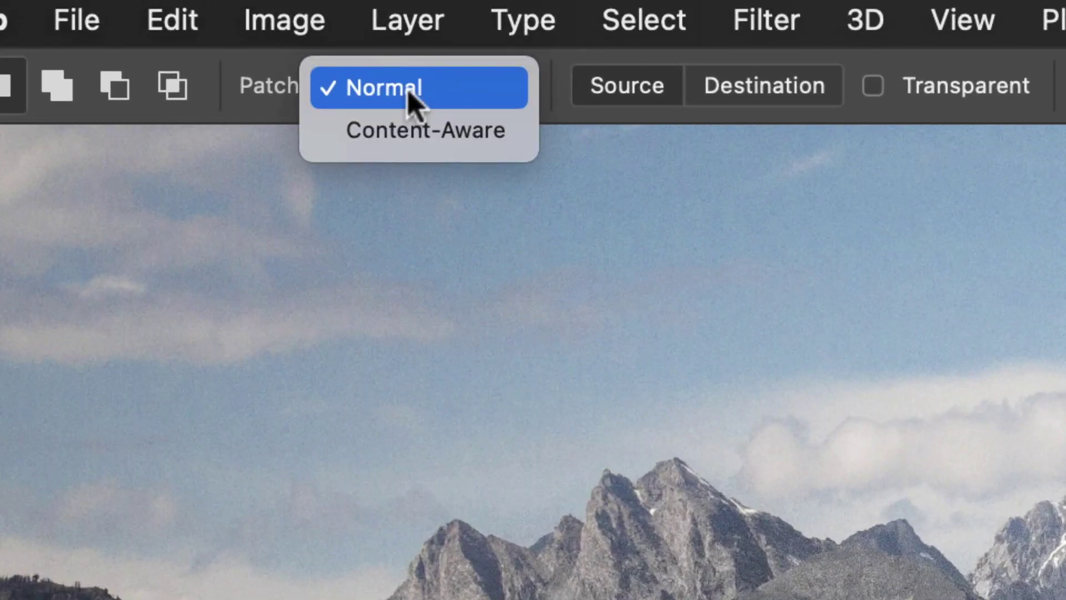
pyautogui.click(416, 131)
pyautogui.click(450, 88)
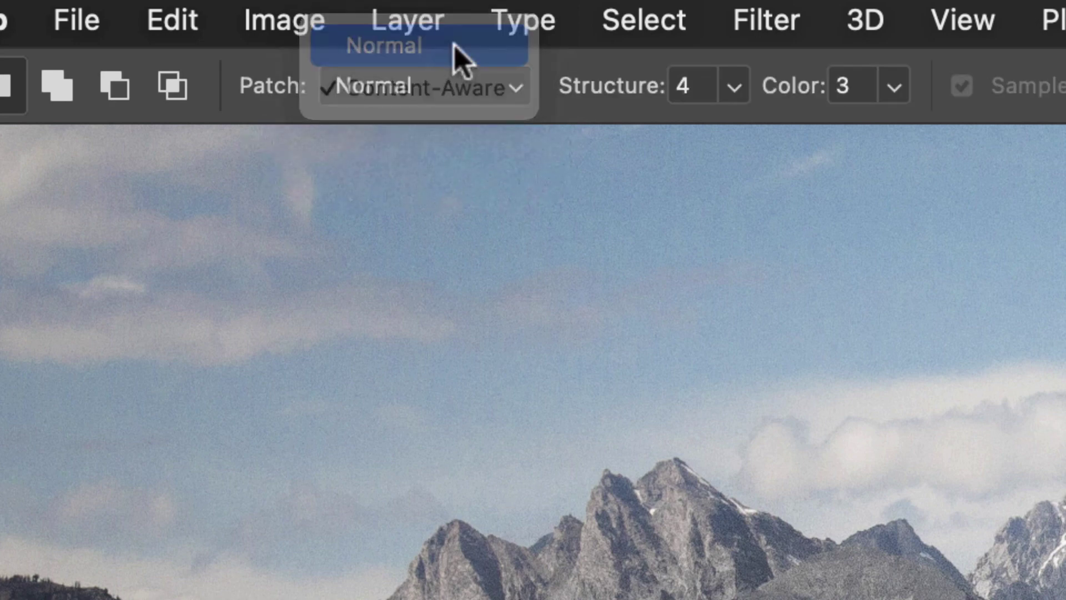
pyautogui.click(461, 56)
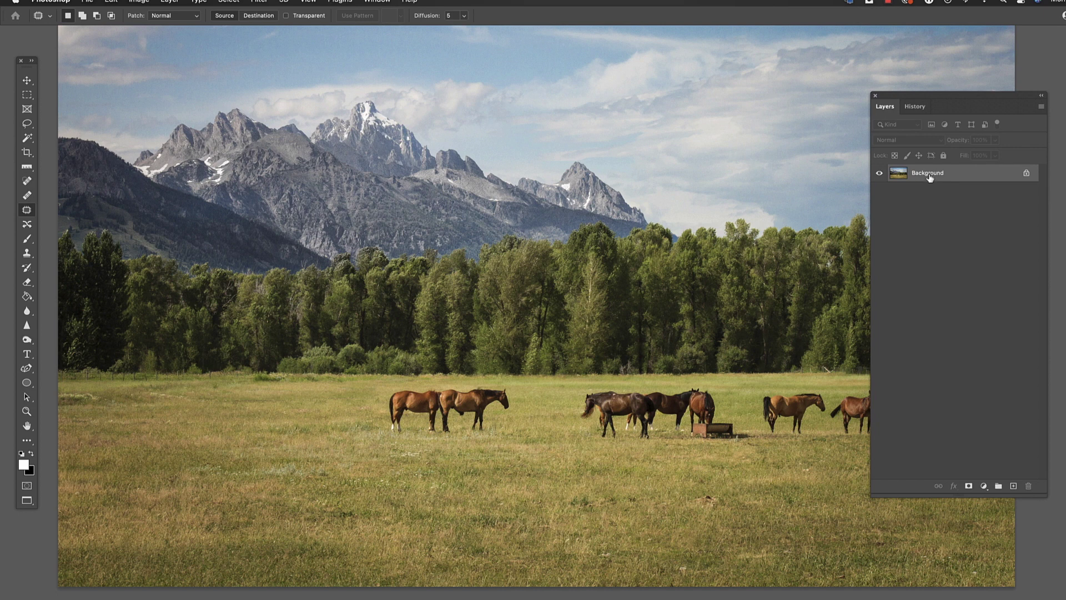
pyautogui.moveTo(931, 178); pyautogui.dragTo(1013, 486)
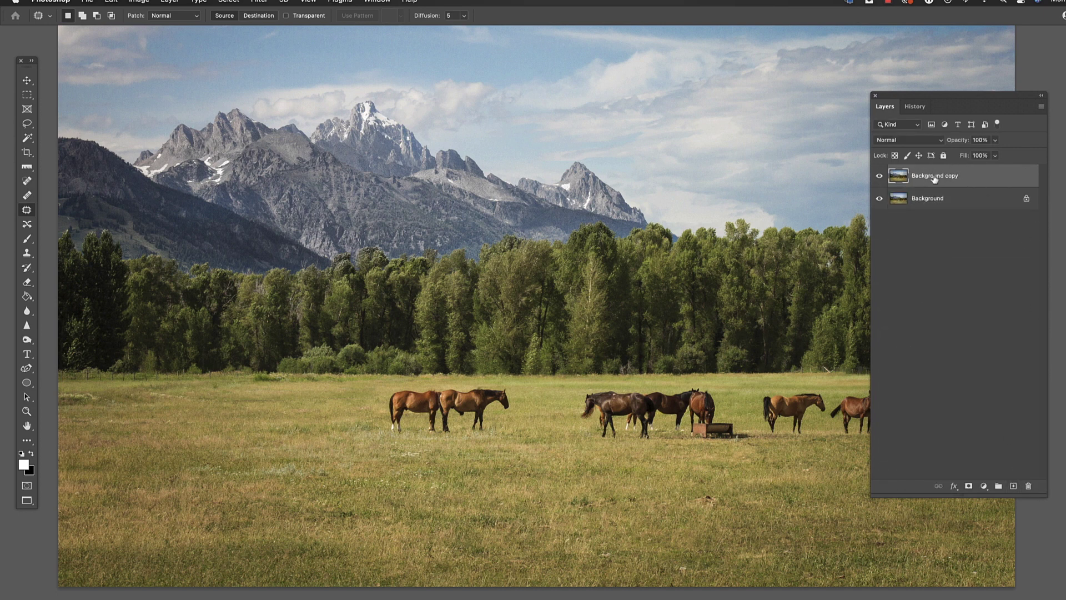
pyautogui.click(880, 177)
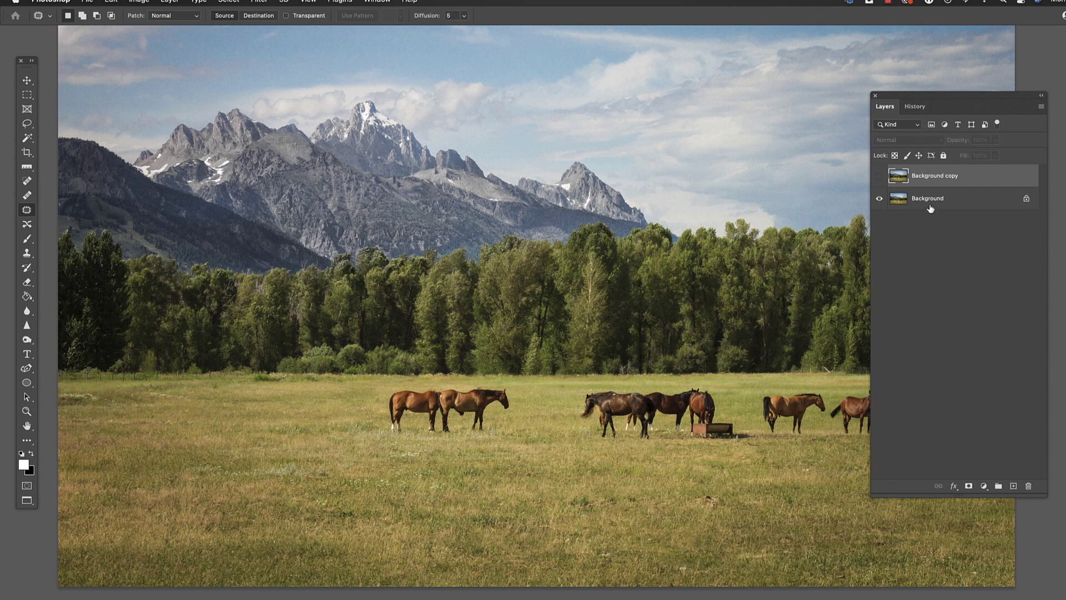
pyautogui.click(879, 177)
pyautogui.moveTo(426, 379)
pyautogui.mouseDown()
pyautogui.moveTo(367, 397)
pyautogui.moveTo(414, 444)
pyautogui.moveTo(499, 442)
pyautogui.moveTo(524, 397)
pyautogui.moveTo(505, 382)
pyautogui.moveTo(435, 378)
pyautogui.moveTo(350, 408)
pyautogui.moveTo(267, 410)
pyautogui.mouseUp()
pyautogui.hotkey('ctrl', 'd')
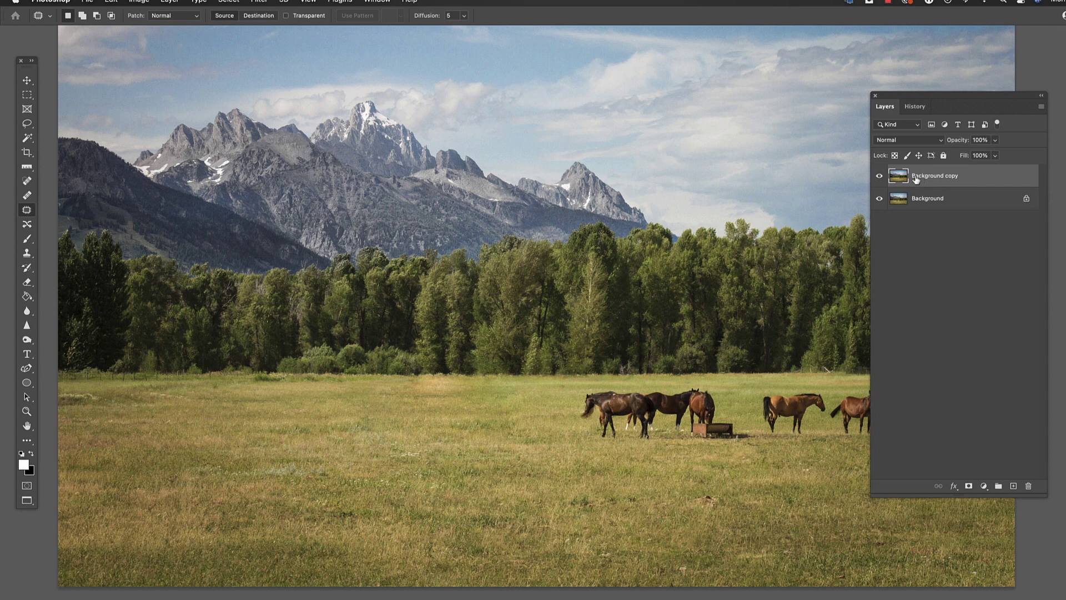
pyautogui.click(879, 176)
pyautogui.click(879, 176)
pyautogui.click(880, 177)
pyautogui.click(879, 176)
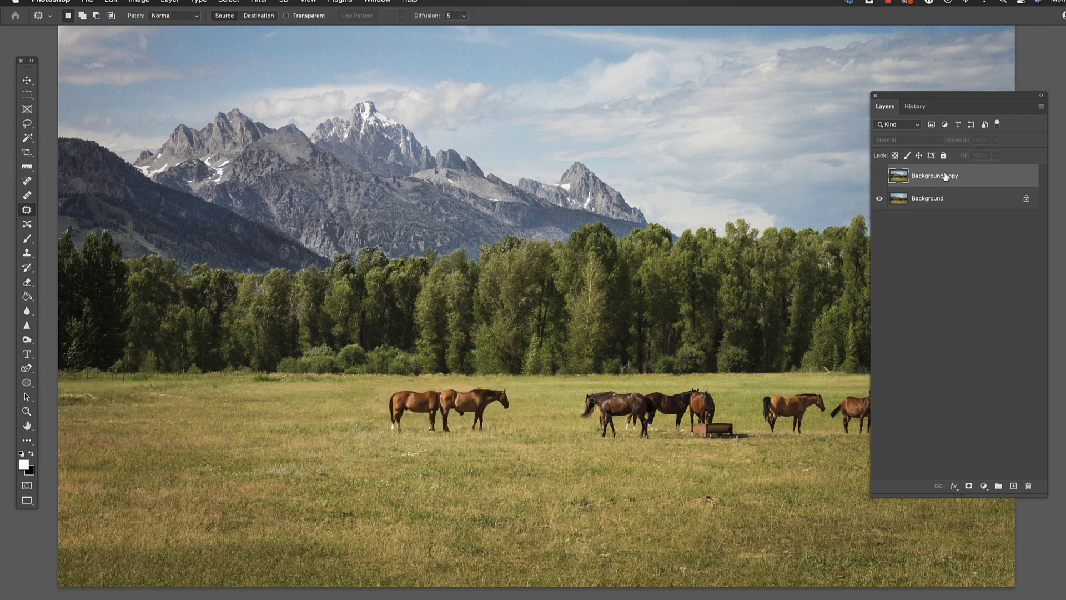
pyautogui.moveTo(946, 176); pyautogui.dragTo(1028, 486)
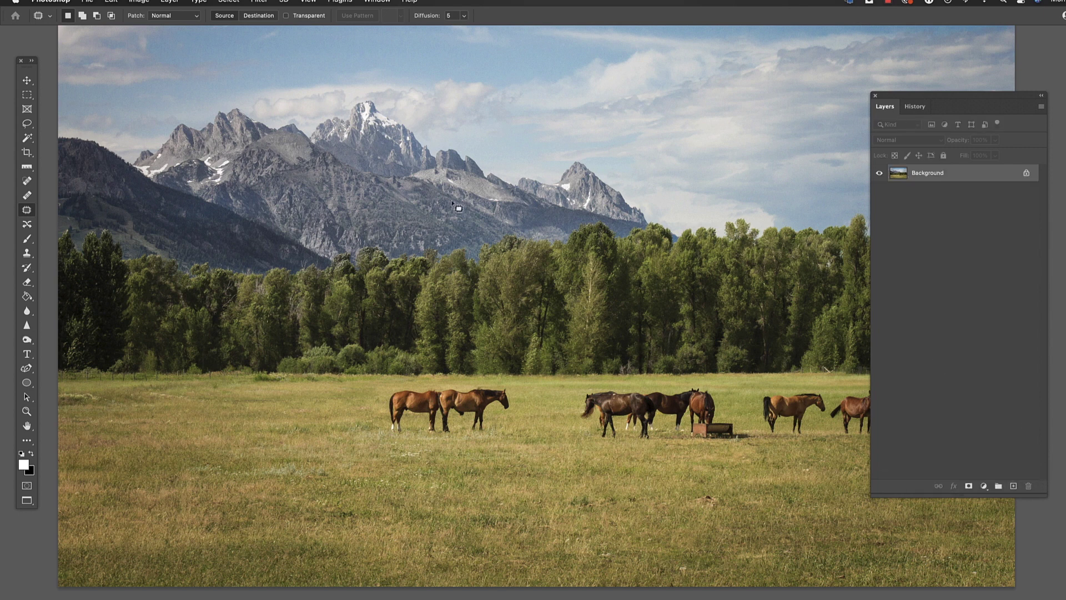
# Set Patch to Content-Aware and add an empty Layer 1 above Background.
pyautogui.click(180, 16)
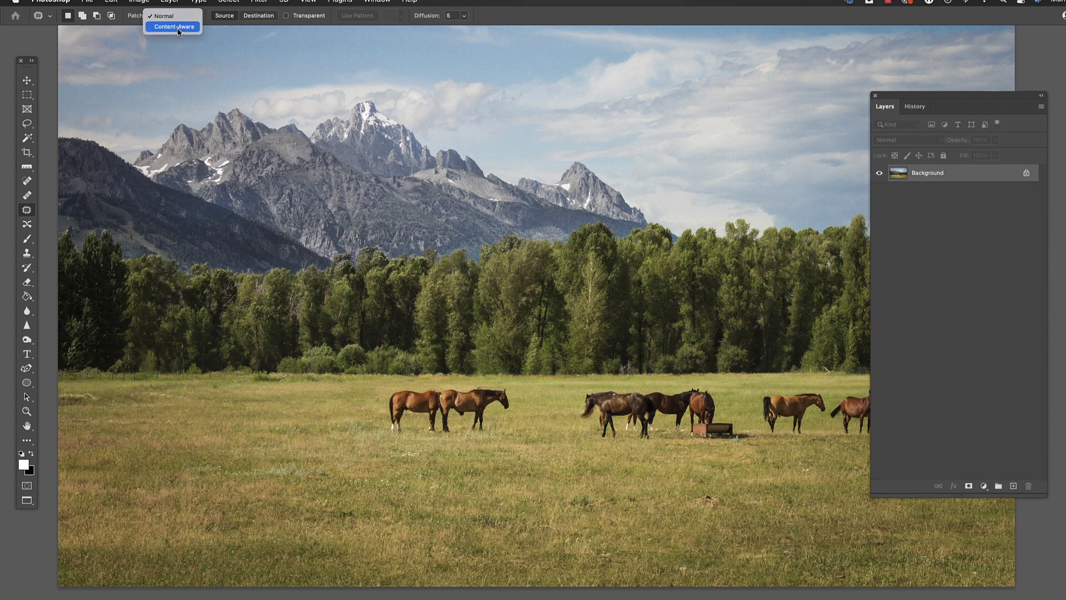
pyautogui.click(180, 26)
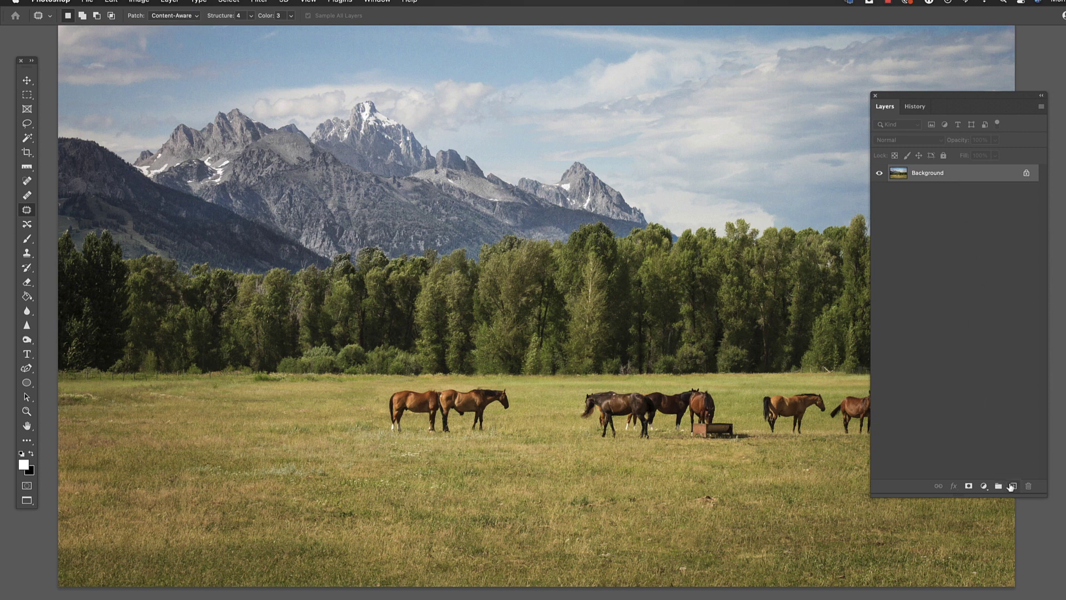
pyautogui.click(1013, 486)
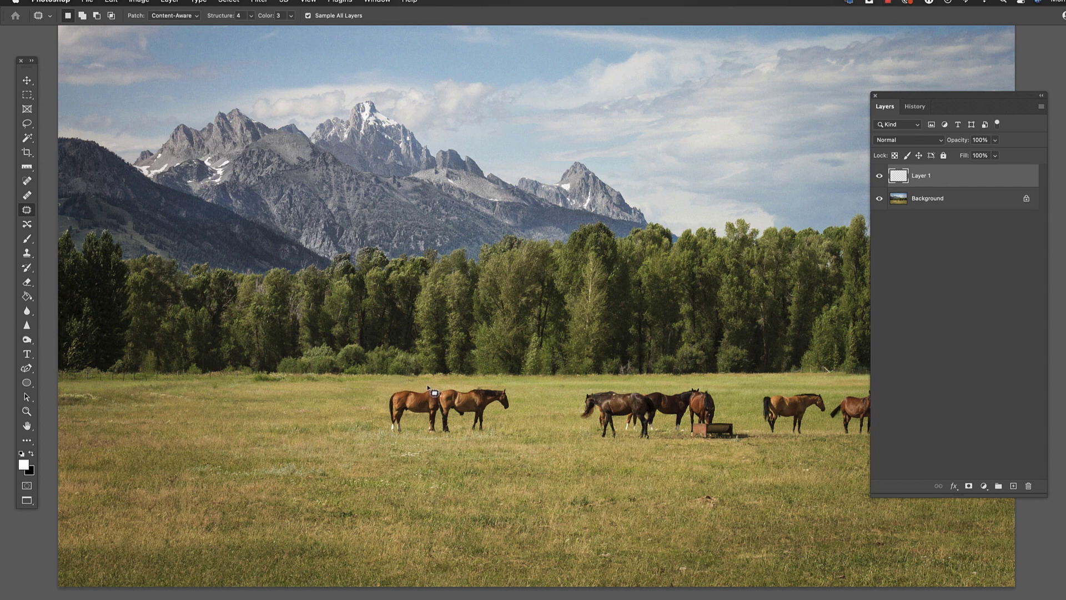
# Patch the two left horses with grass, toggle Layer 1 to compare, then undo and deselect.
pyautogui.moveTo(428, 387)
pyautogui.mouseDown()
pyautogui.moveTo(387, 389)
pyautogui.moveTo(378, 425)
pyautogui.moveTo(396, 447)
pyautogui.moveTo(482, 441)
pyautogui.moveTo(513, 424)
pyautogui.moveTo(510, 385)
pyautogui.moveTo(481, 382)
pyautogui.moveTo(423, 384)
pyautogui.moveTo(365, 413)
pyautogui.moveTo(302, 408)
pyautogui.mouseUp()
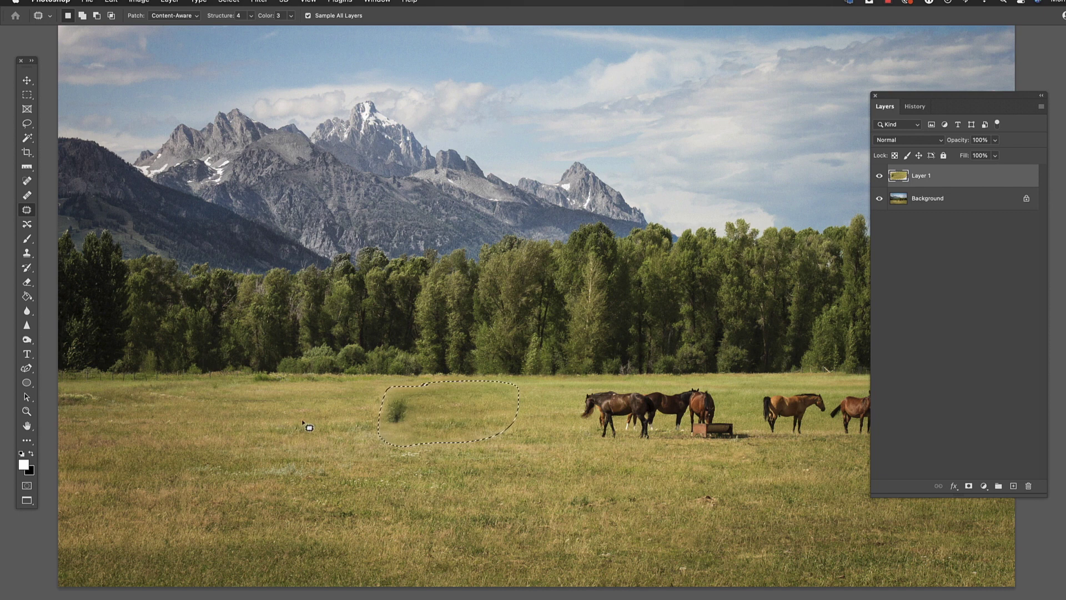
pyautogui.hotkey('ctrl', 'd')
pyautogui.click(880, 177)
pyautogui.click(880, 177)
pyautogui.click(881, 176)
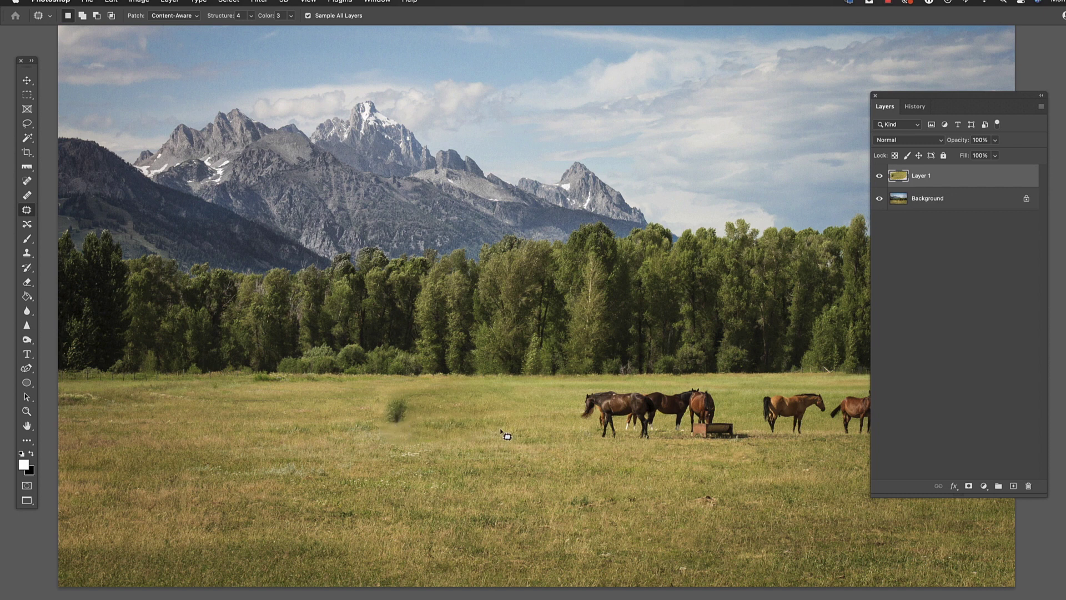
pyautogui.hotkey('ctrl', 'z')
pyautogui.hotkey('ctrl', 'z')
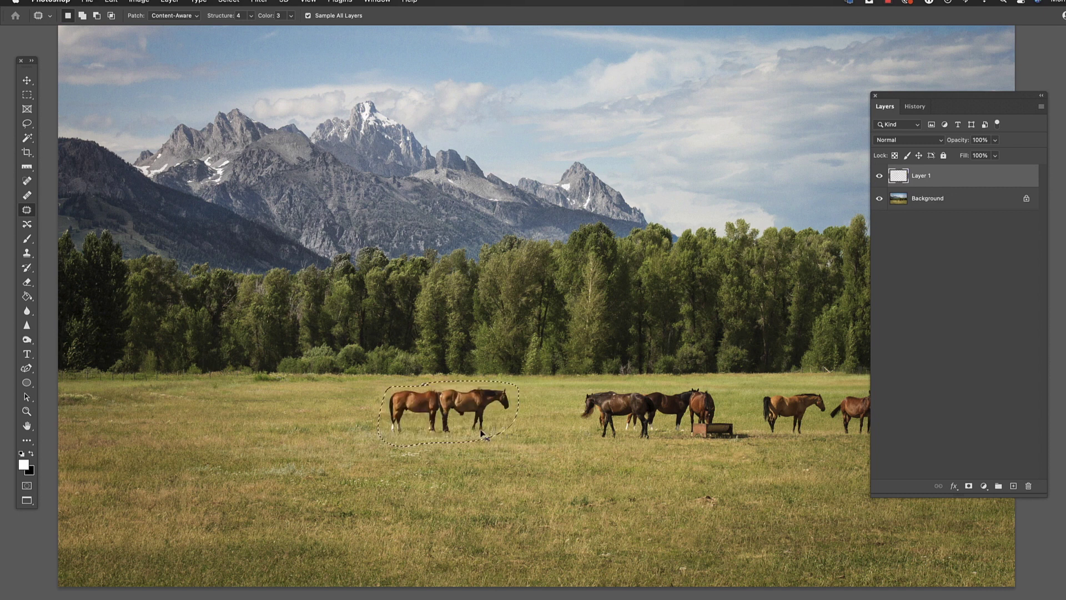
pyautogui.hotkey('ctrl', 'd')
# Reset the Patch mode to Normal and reopen the mode list for Content-Aware.
pyautogui.click(175, 15)
pyautogui.click(176, 8)
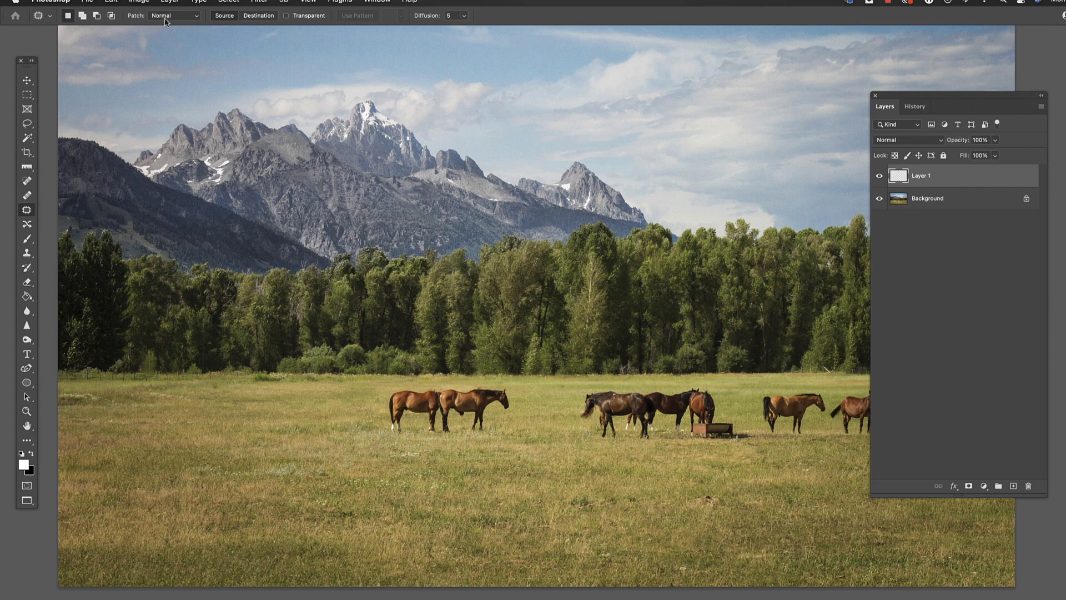
pyautogui.click(165, 18)
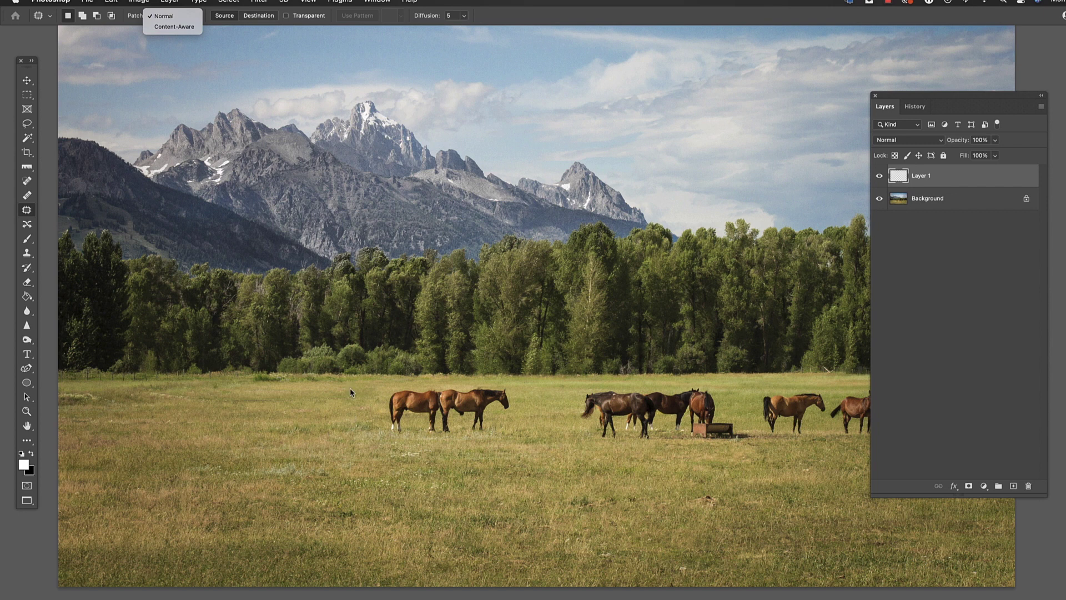
# Patch the two left horses away with nearby grass in Content-Aware mode.
pyautogui.click(174, 27)
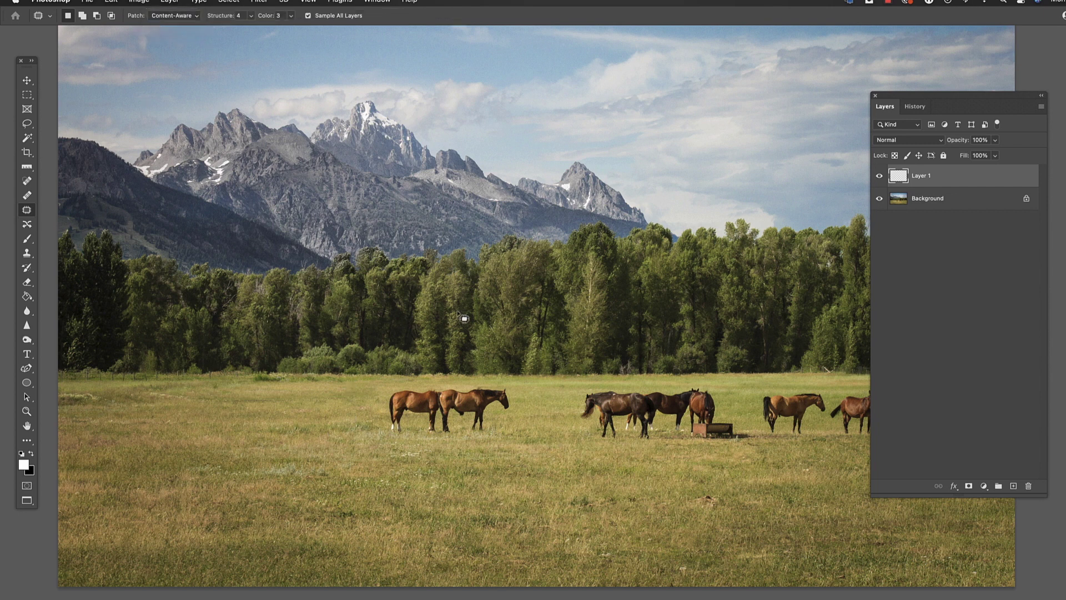
pyautogui.moveTo(391, 402)
pyautogui.mouseDown()
pyautogui.moveTo(377, 435)
pyautogui.moveTo(409, 452)
pyautogui.moveTo(464, 452)
pyautogui.moveTo(524, 434)
pyautogui.moveTo(530, 395)
pyautogui.moveTo(512, 382)
pyautogui.moveTo(387, 386)
pyautogui.moveTo(383, 414)
pyautogui.mouseUp()
pyautogui.moveTo(447, 408); pyautogui.dragTo(279, 425)
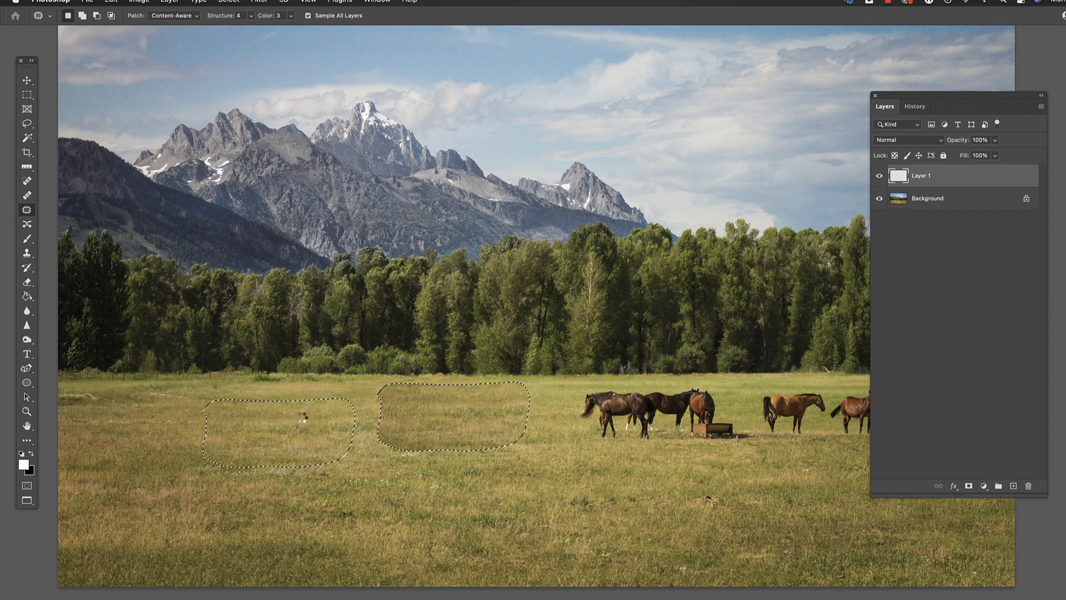
pyautogui.press('super+d')
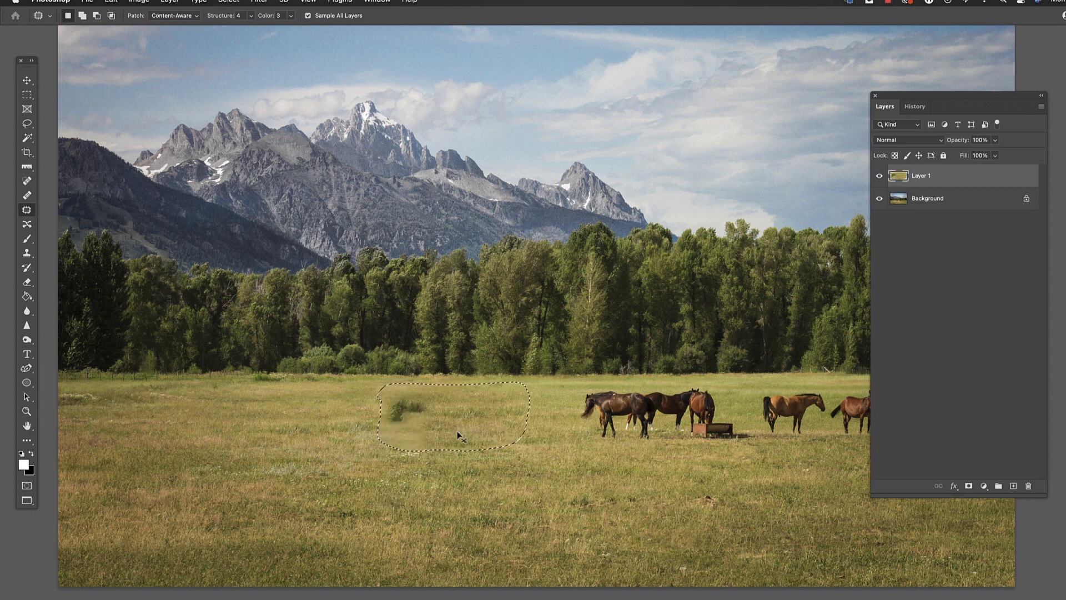
# Undo the patch to restore the horses and set Patch back to Normal.
pyautogui.moveTo(459, 443); pyautogui.dragTo(468, 456)
pyautogui.press('super+z')
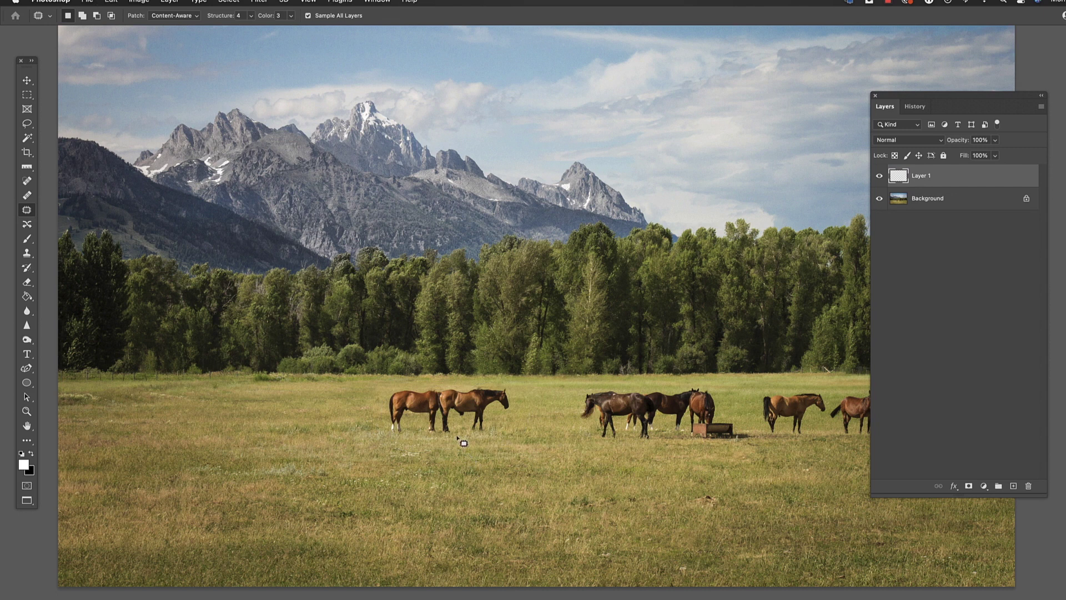
pyautogui.click(175, 21)
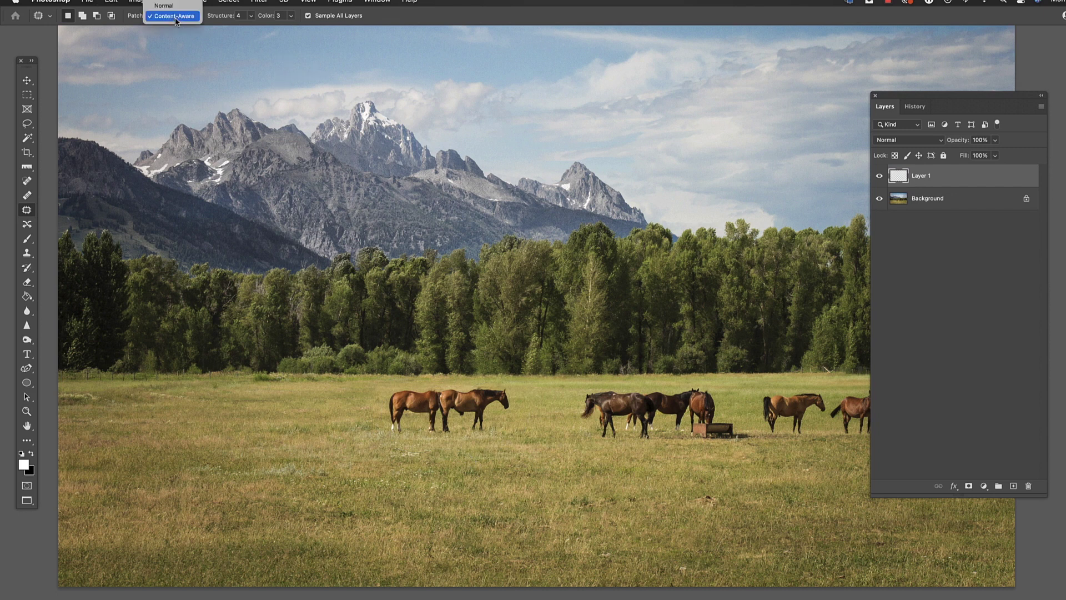
pyautogui.click(174, 10)
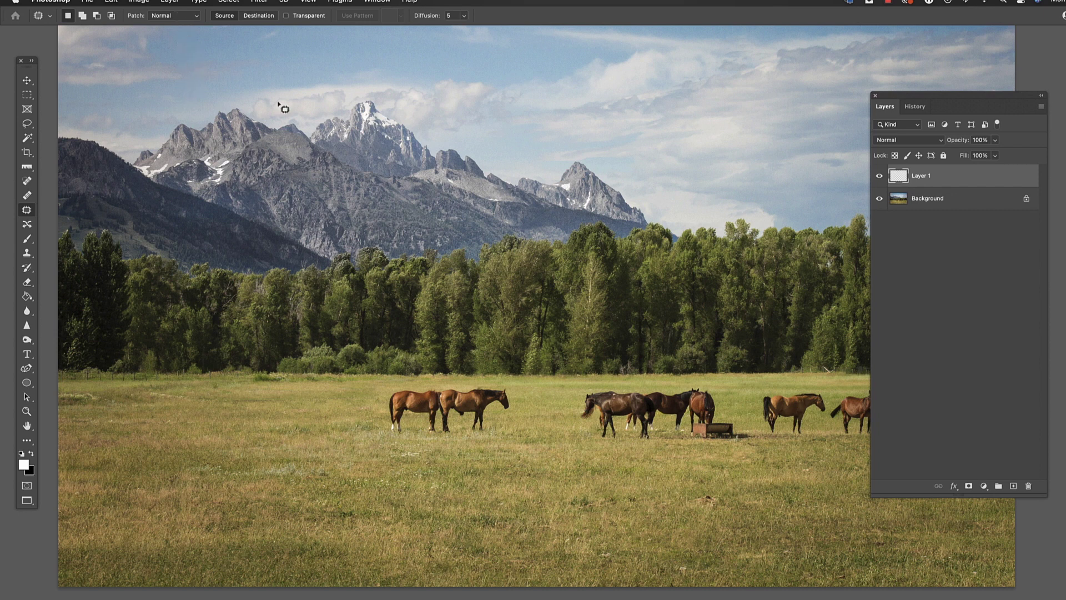
# Keep Patch on Normal and delete the empty Layer 1.
pyautogui.click(182, 20)
pyautogui.click(177, 17)
pyautogui.moveTo(919, 175); pyautogui.dragTo(1028, 486)
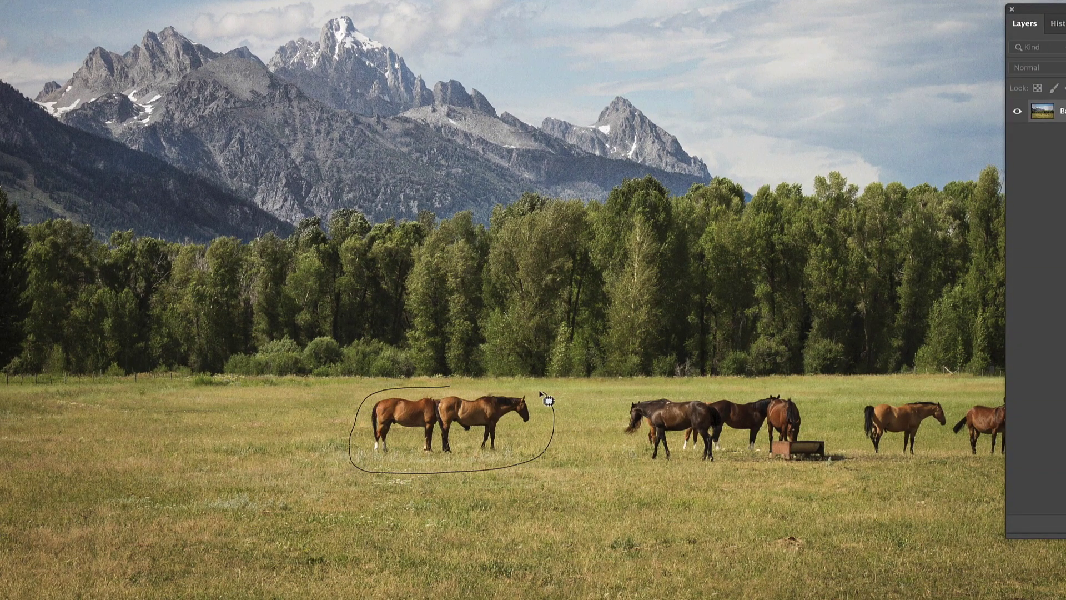
# Copy the left pair of horses onto the open grass further left.
pyautogui.moveTo(465, 390); pyautogui.dragTo(450, 388)
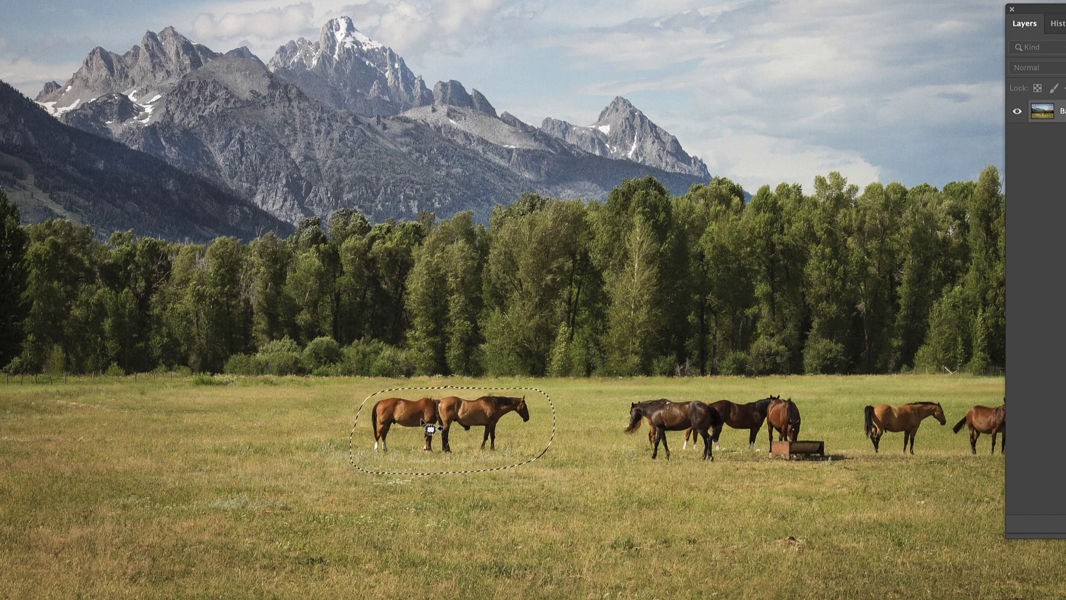
pyautogui.moveTo(465, 430); pyautogui.dragTo(187, 440)
pyautogui.hotkey('ctrl', 'd')
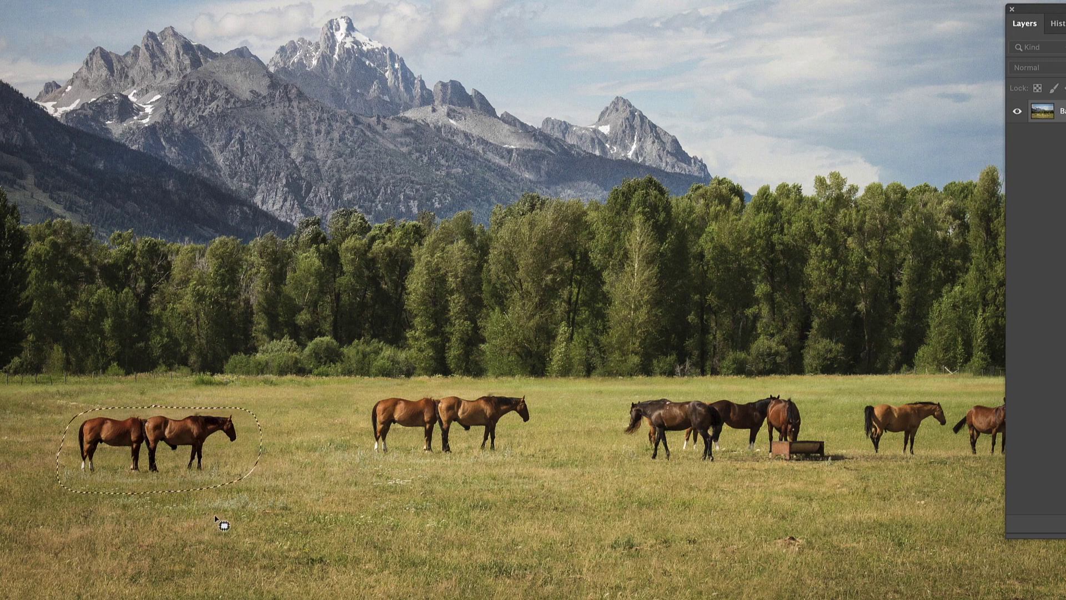
pyautogui.moveTo(355, 461); pyautogui.dragTo(367, 469)
pyautogui.moveTo(435, 445); pyautogui.dragTo(221, 429)
pyautogui.hotkey('ctrl', 'd')
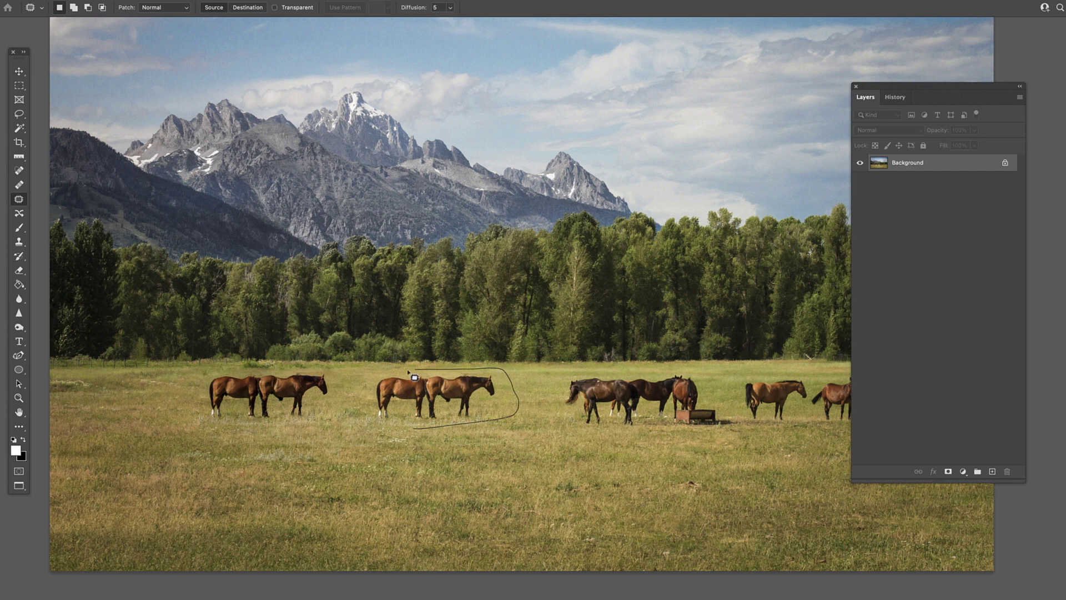
pyautogui.moveTo(432, 428)
pyautogui.mouseDown()
pyautogui.moveTo(417, 429)
pyautogui.moveTo(605, 511)
pyautogui.moveTo(628, 532)
pyautogui.moveTo(654, 531)
pyautogui.mouseUp()
pyautogui.hotkey('ctrl', 'd')
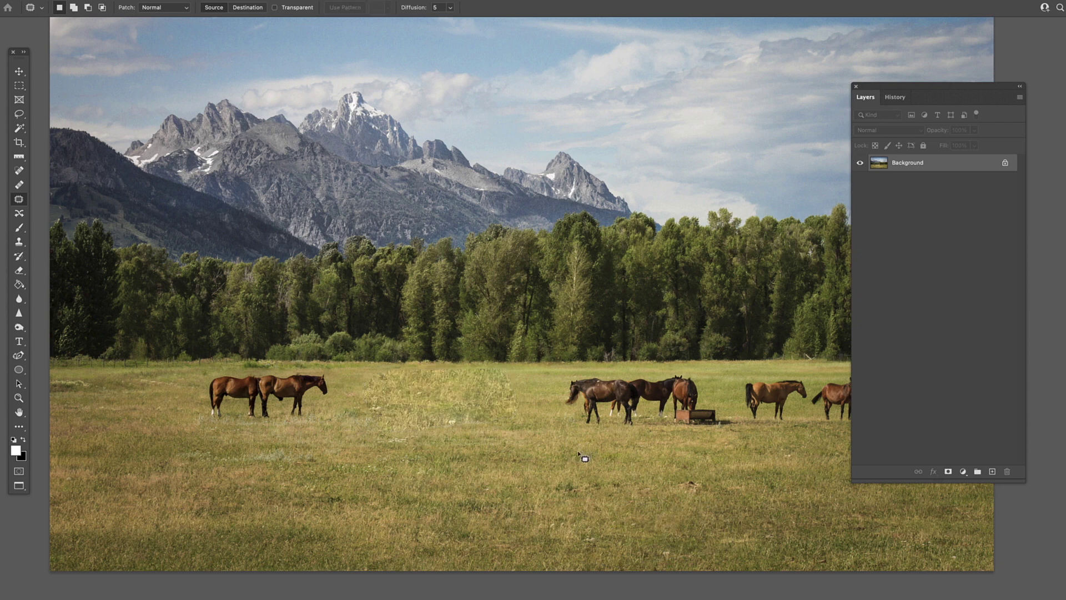
pyautogui.hotkey('ctrl', 'z')
pyautogui.hotkey('ctrl', 'z')
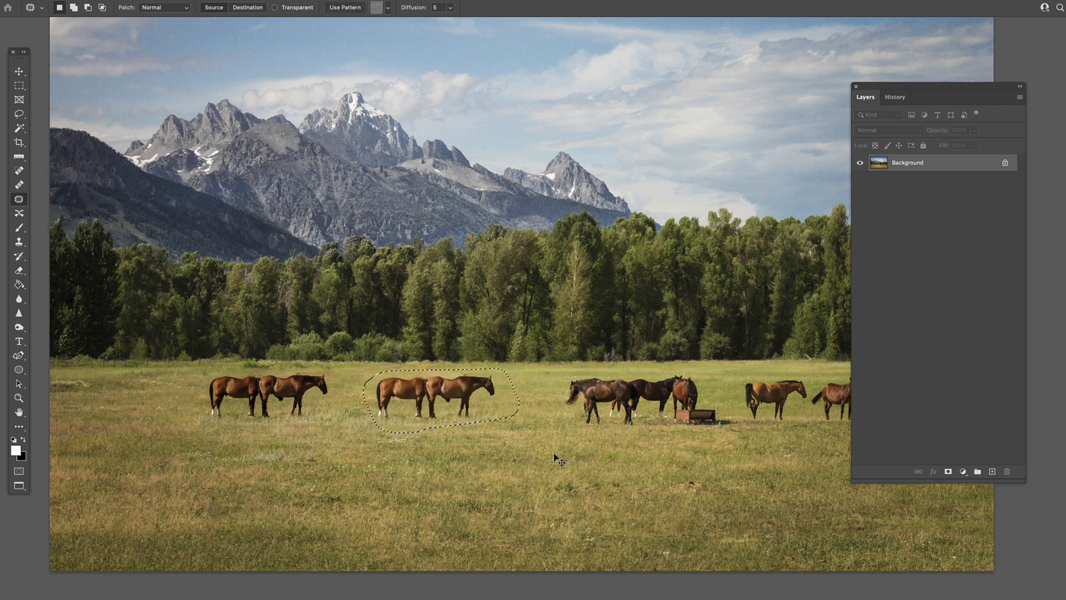
pyautogui.click(526, 416)
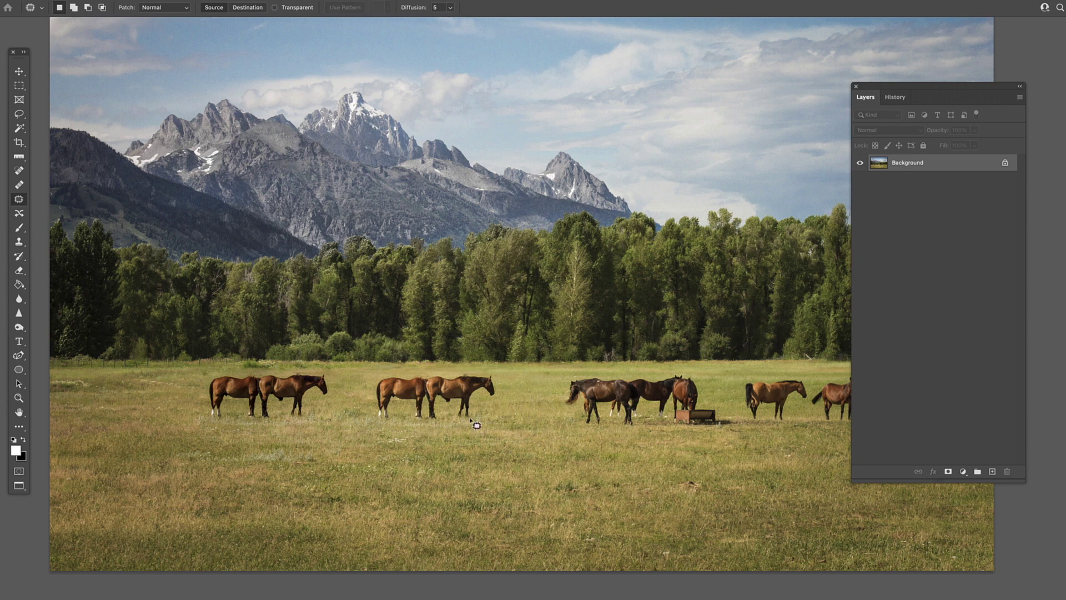
pyautogui.press('z')
pyautogui.click(492, 428)
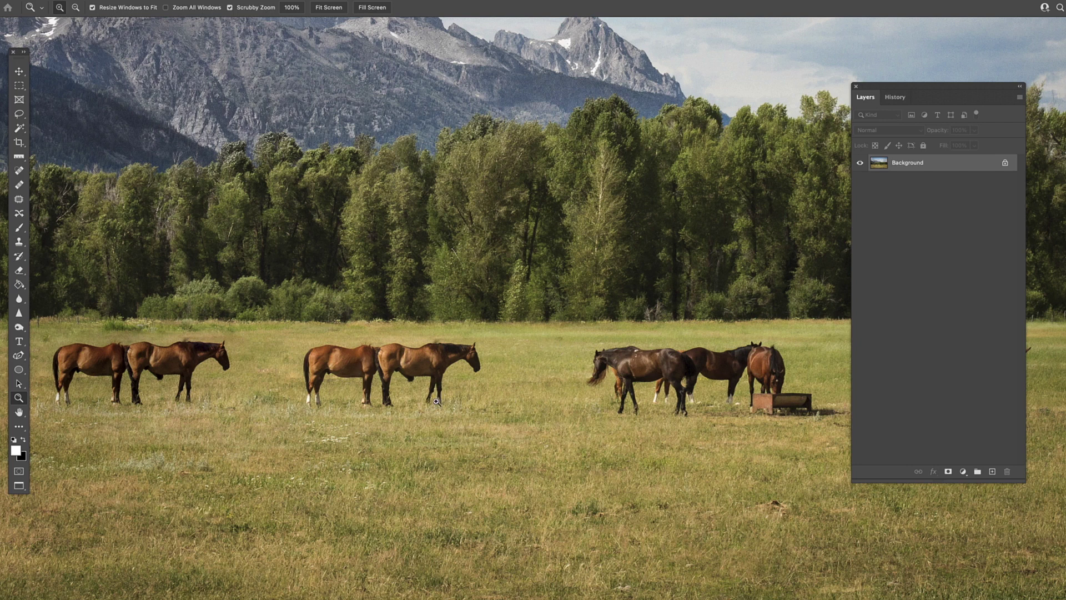
# Outline the middle pair of horses with the Patch tool and zoom into the meadow.
pyautogui.click(19, 200)
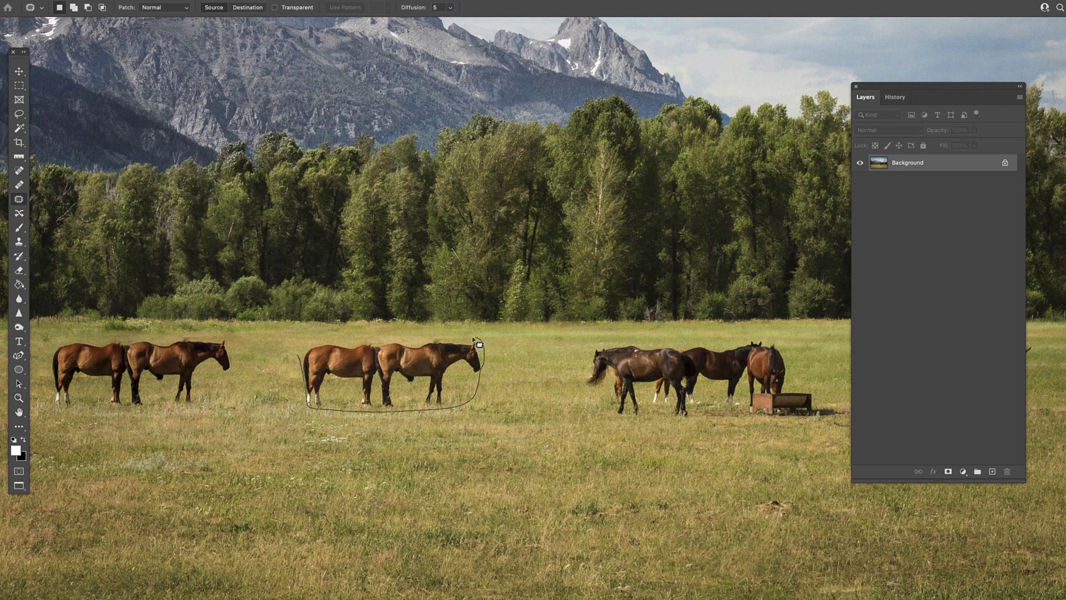
pyautogui.moveTo(400, 339)
pyautogui.mouseDown()
pyautogui.moveTo(312, 340)
pyautogui.moveTo(300, 358)
pyautogui.moveTo(438, 376)
pyautogui.moveTo(528, 372)
pyautogui.moveTo(552, 383)
pyautogui.moveTo(566, 369)
pyautogui.moveTo(458, 387)
pyautogui.moveTo(305, 459)
pyautogui.mouseUp()
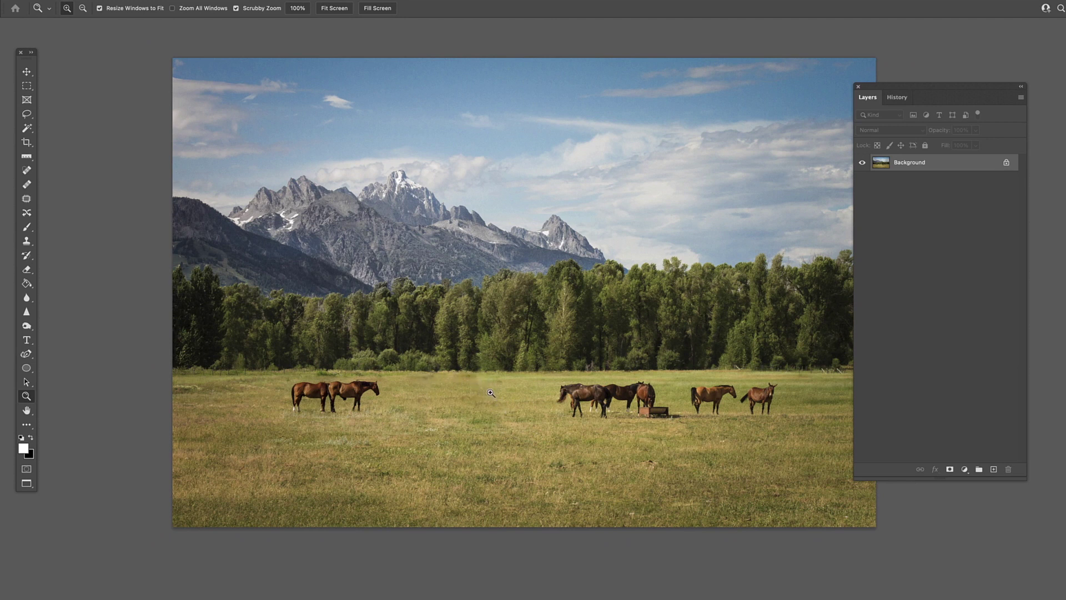
pyautogui.click(504, 390)
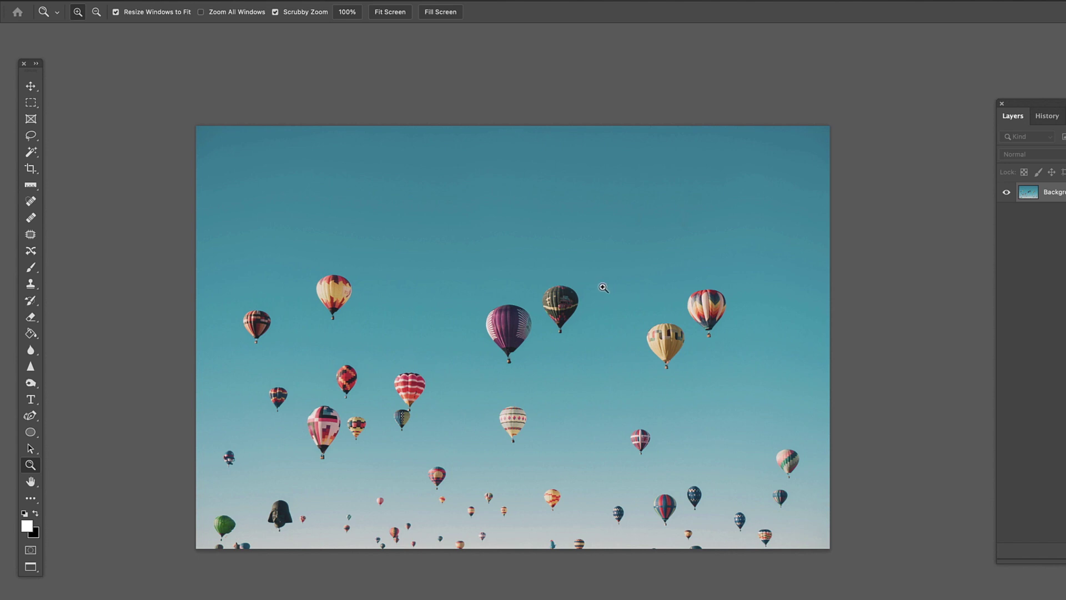
# Activate the Patch tool (J) on the balloon photo.
pyautogui.press('j')
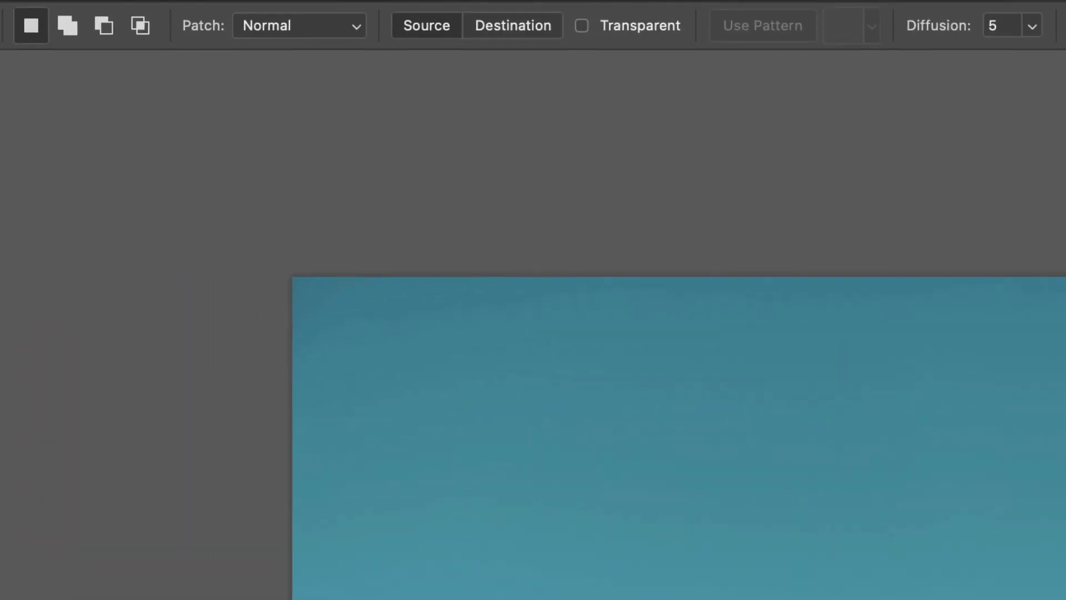
# Set Patch to Normal and Destination, then copy the red balloon into the lower-right sky.
pyautogui.click(292, 32)
pyautogui.click(297, 54)
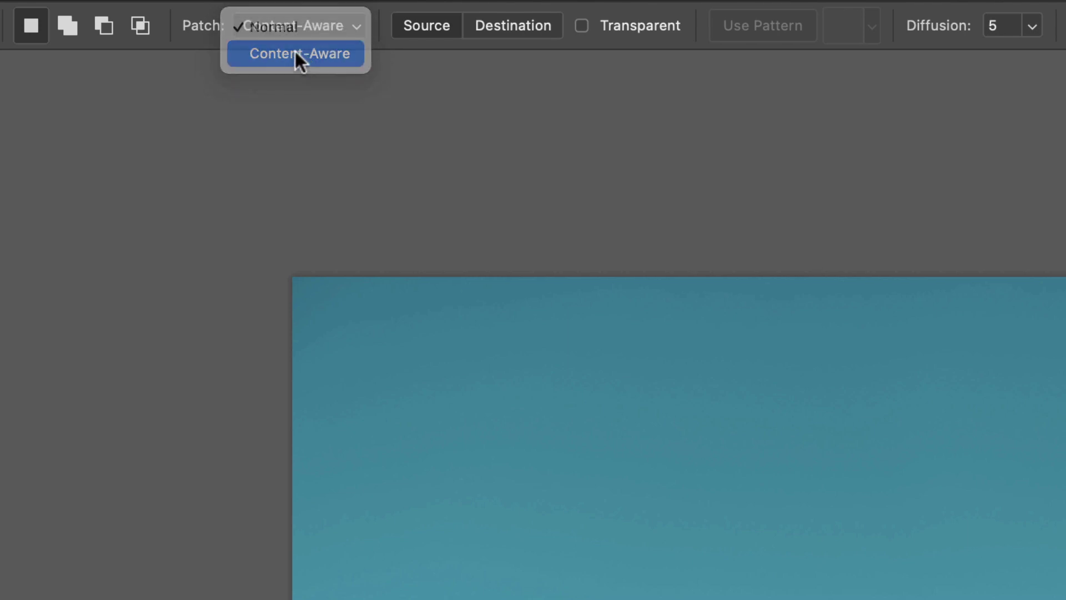
pyautogui.click(327, 28)
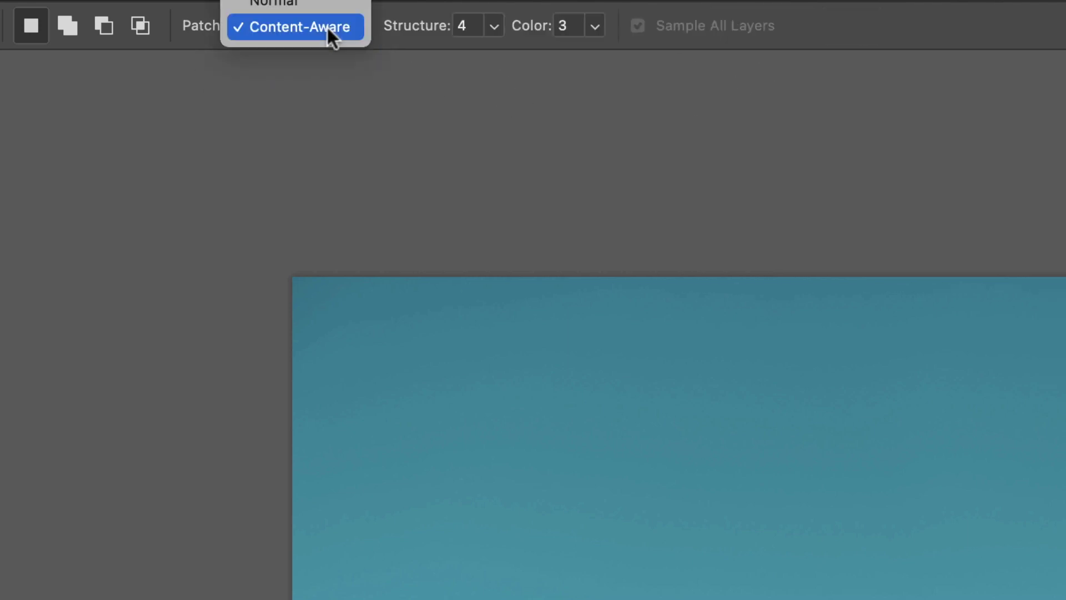
pyautogui.click(321, 7)
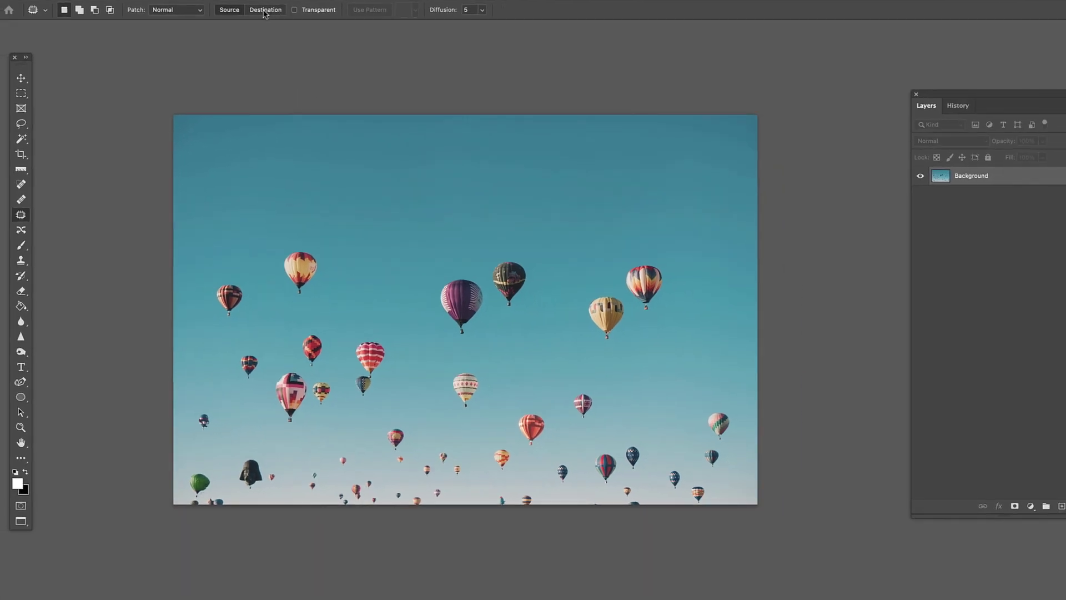
pyautogui.click(268, 10)
pyautogui.moveTo(229, 321)
pyautogui.mouseDown()
pyautogui.moveTo(228, 281)
pyautogui.moveTo(200, 298)
pyautogui.moveTo(236, 321)
pyautogui.moveTo(515, 351)
pyautogui.moveTo(598, 404)
pyautogui.moveTo(669, 444)
pyautogui.mouseUp()
pyautogui.hotkey('ctrl', 'd')
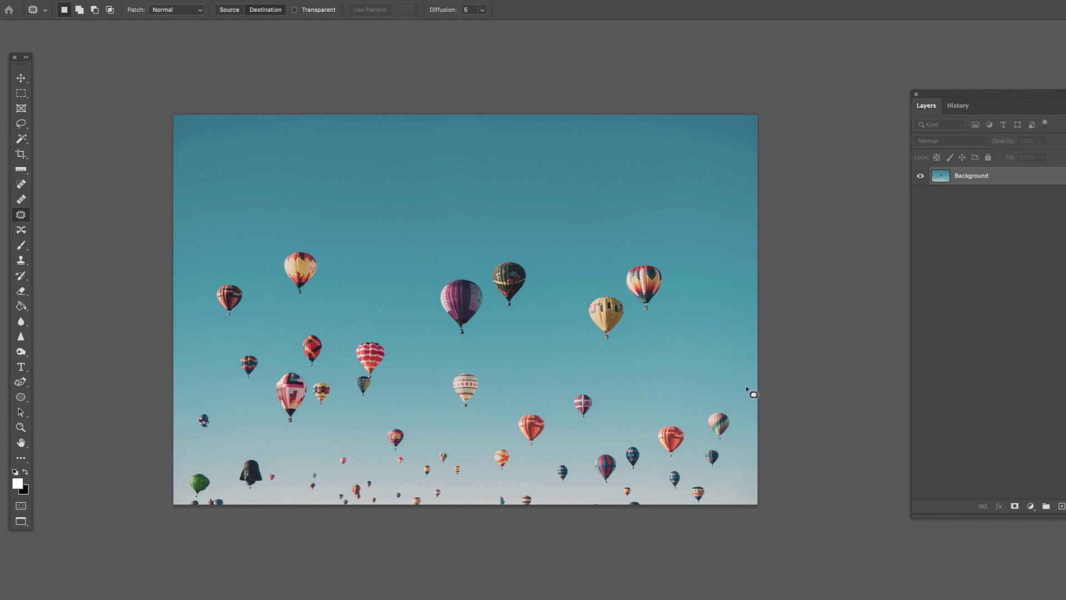